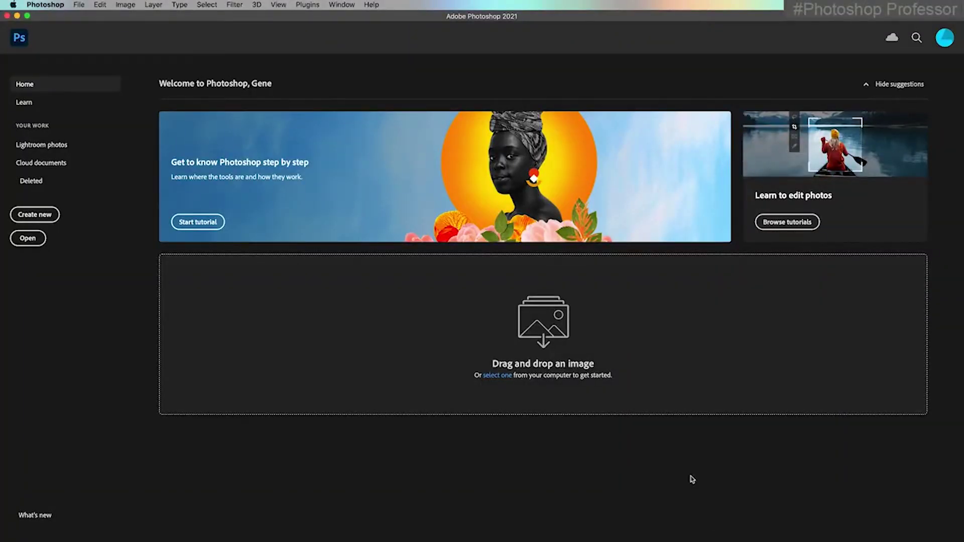
# Open the File menu from the Photoshop Home screen.
pyautogui.click(80, 5)
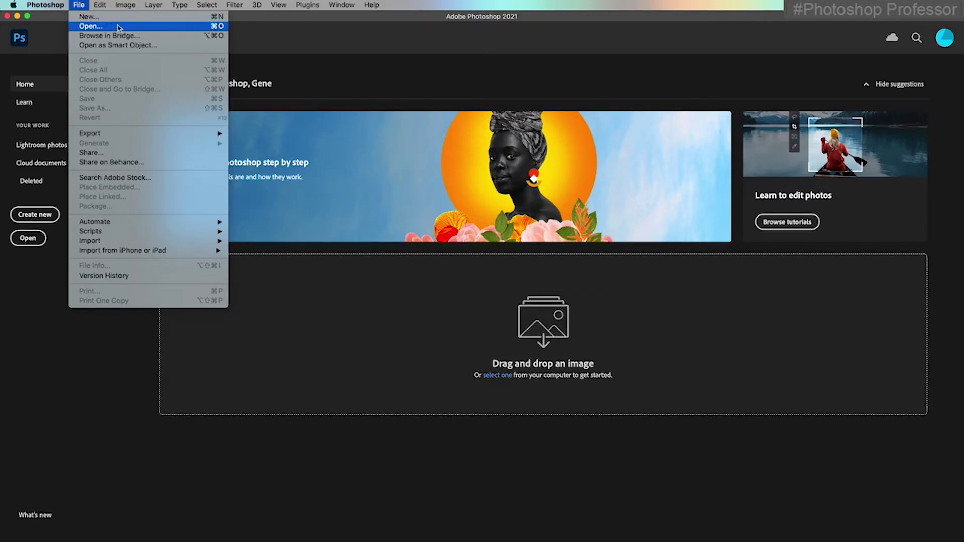
# Open the Week 1 folder in Bridge and briefly resize the thumbnails.
pyautogui.click(148, 36)
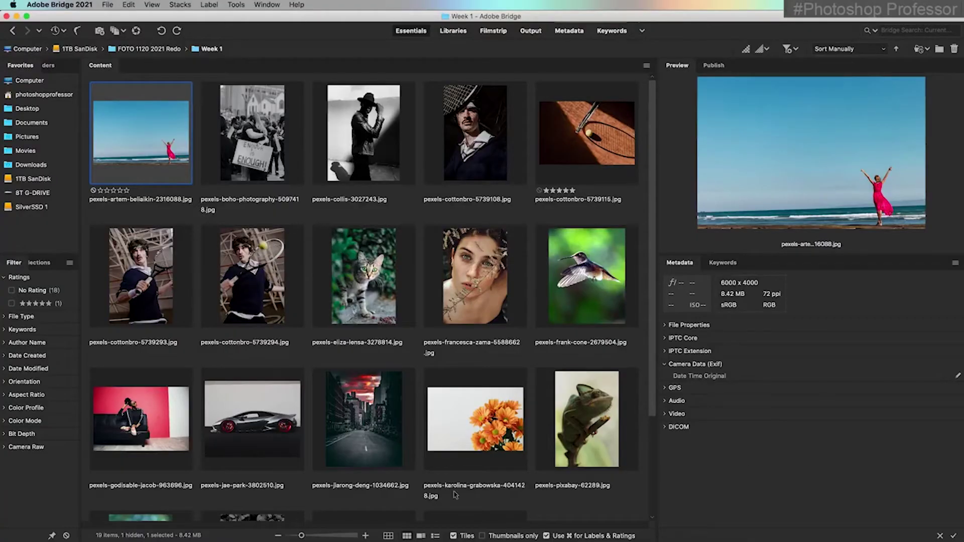
pyautogui.click(302, 536)
pyautogui.moveTo(301, 536)
pyautogui.mouseDown()
pyautogui.moveTo(321, 536)
pyautogui.moveTo(303, 536)
pyautogui.mouseUp()
# Preview the boho protest and collis photos, then view the beach photo's dancer at 100%.
pyautogui.click(262, 160)
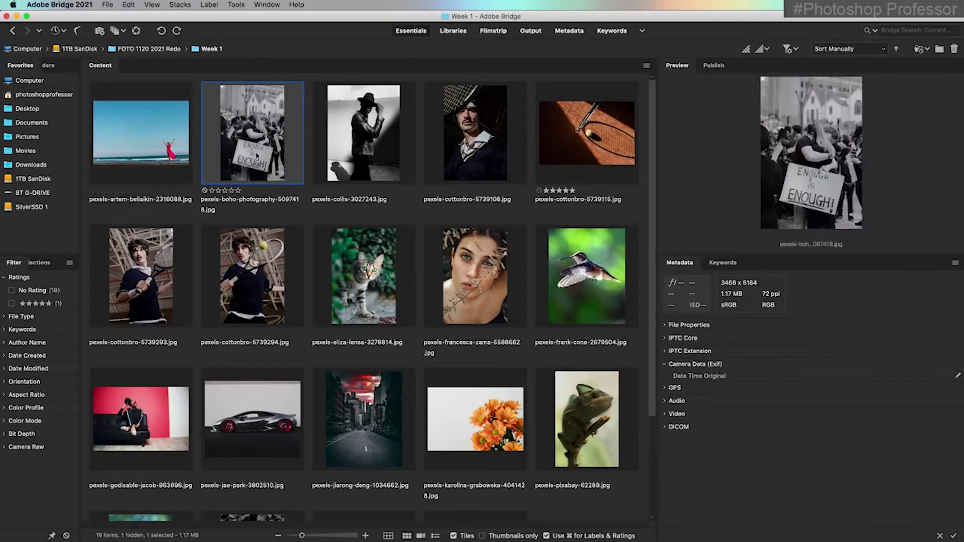
pyautogui.click(366, 153)
pyautogui.click(165, 149)
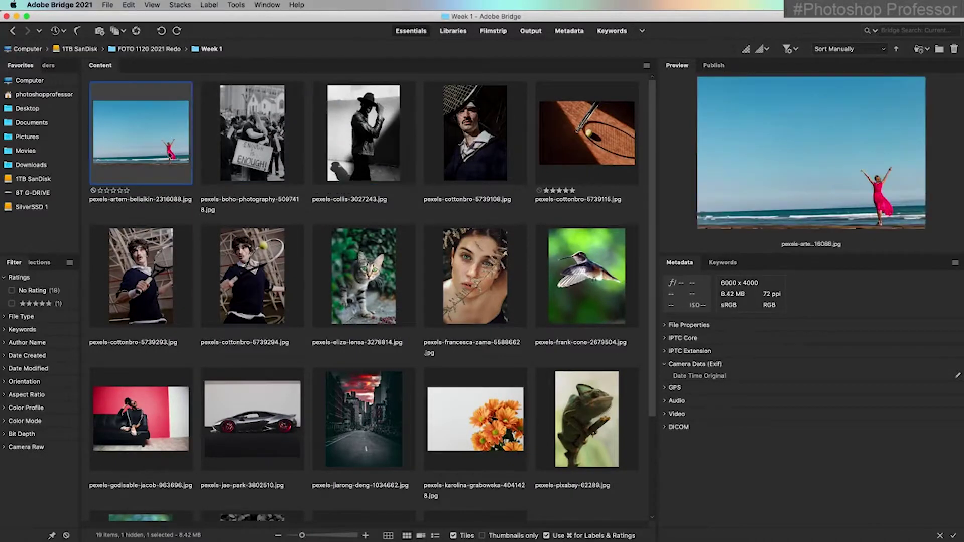
pyautogui.click(876, 178)
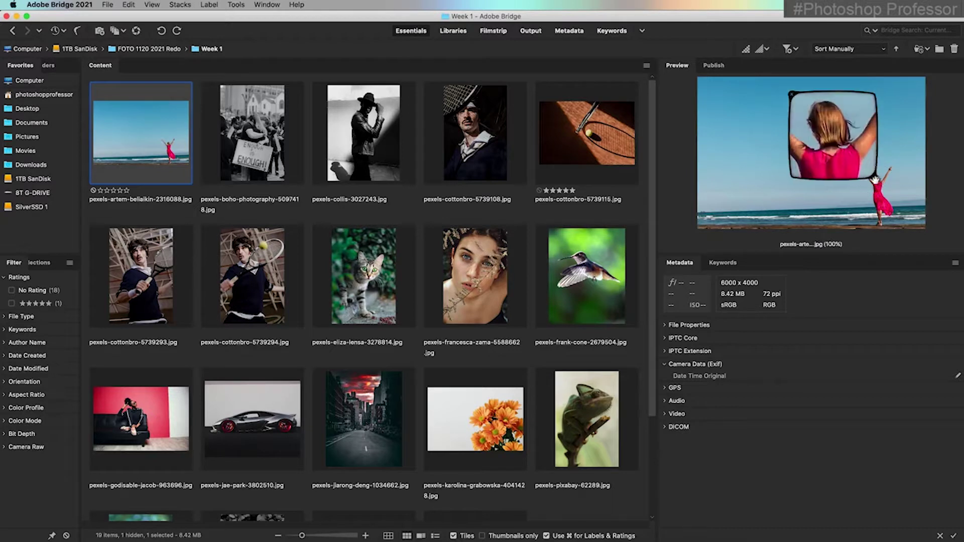
# Open pexels-artem-belaikin-2316088.jpg in Photoshop and fit it to the screen.
pyautogui.doubleClick(155, 146)
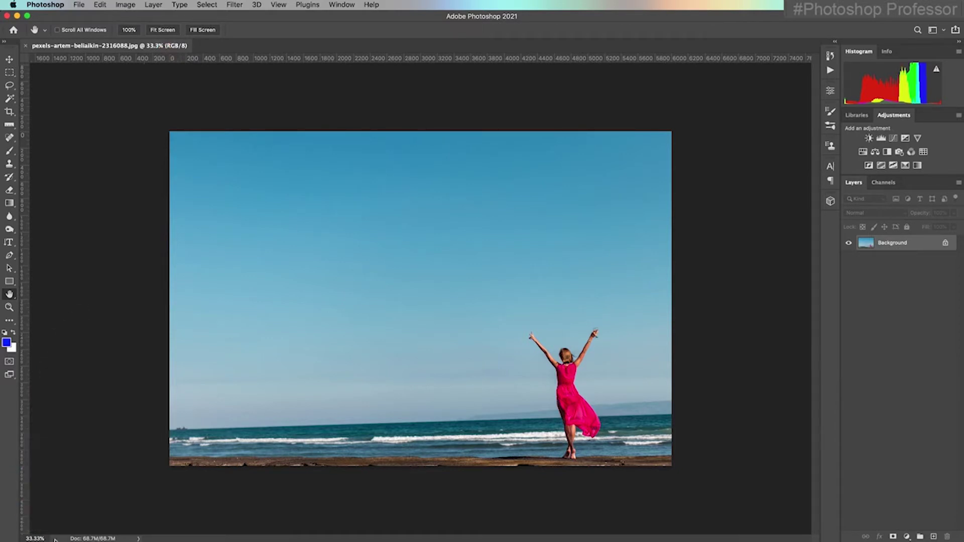
pyautogui.click(162, 30)
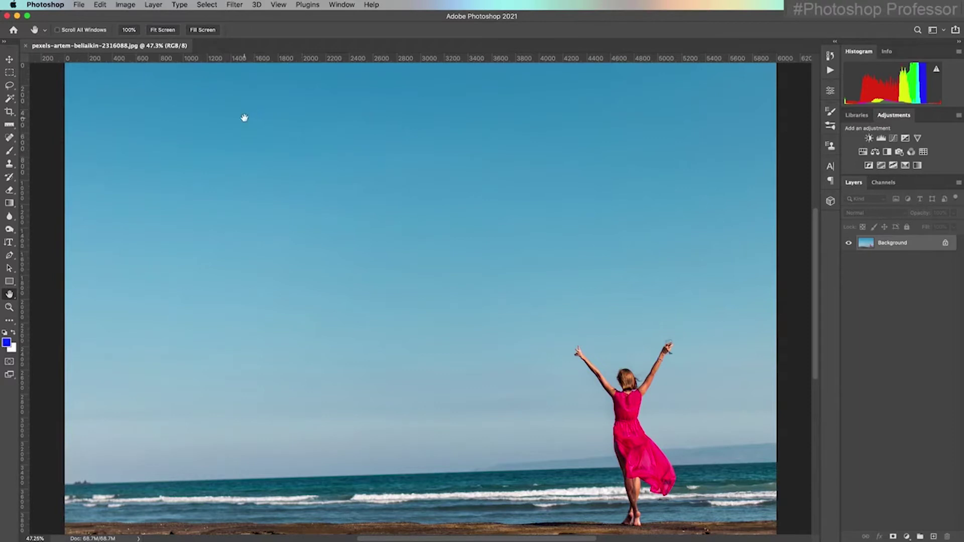
# Apply a Black & White adjustment to the photo with Reds 112% and Blues -27%.
pyautogui.click(125, 5)
pyautogui.moveTo(169, 32)
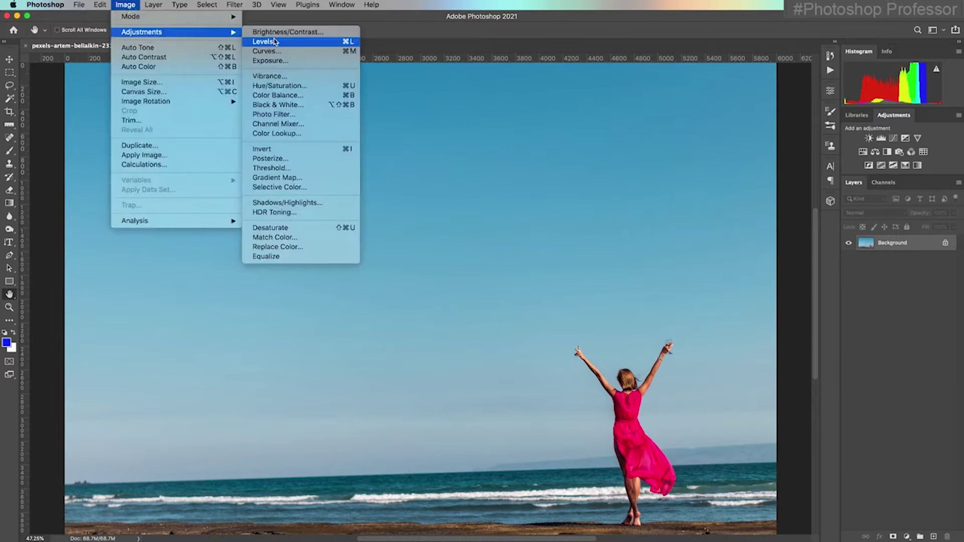
pyautogui.click(314, 106)
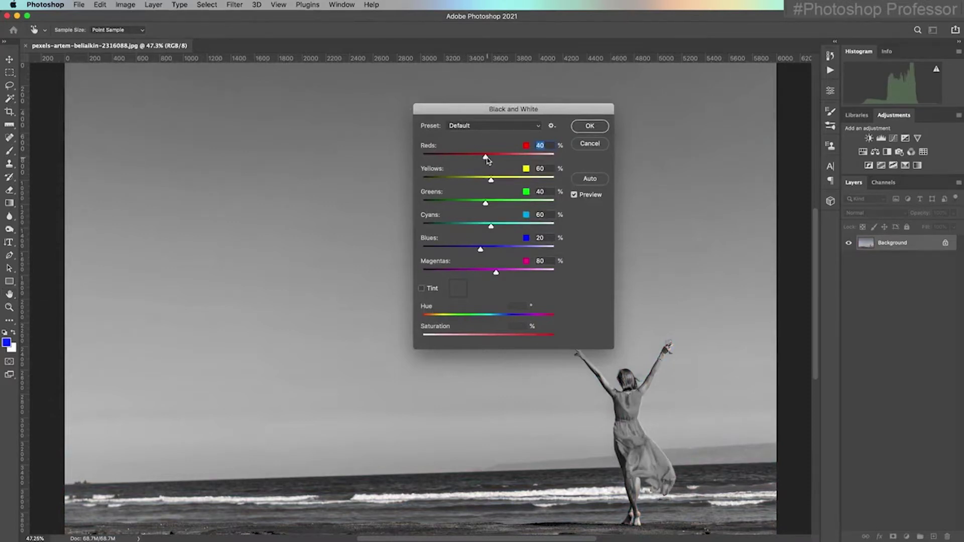
pyautogui.moveTo(486, 157); pyautogui.dragTo(504, 160)
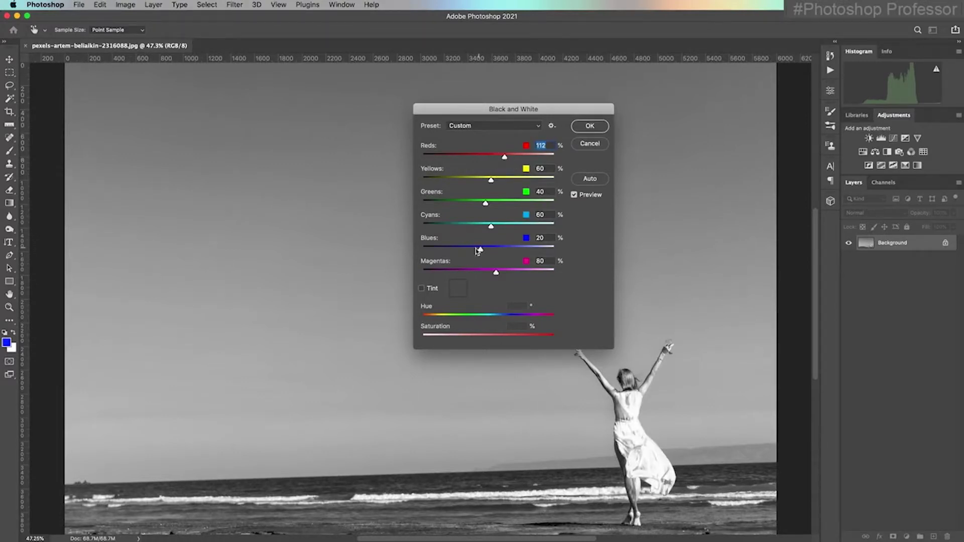
pyautogui.moveTo(480, 250); pyautogui.dragTo(468, 251)
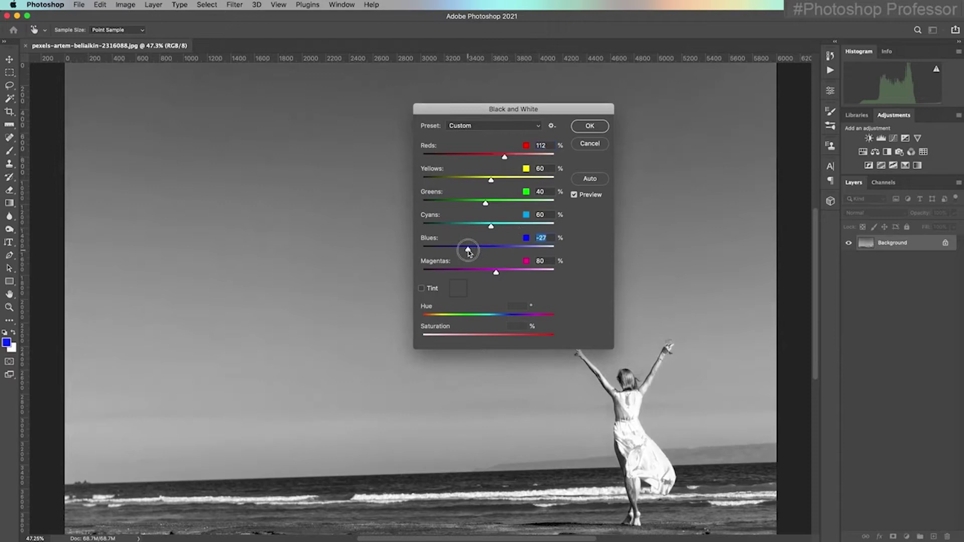
pyautogui.click(590, 126)
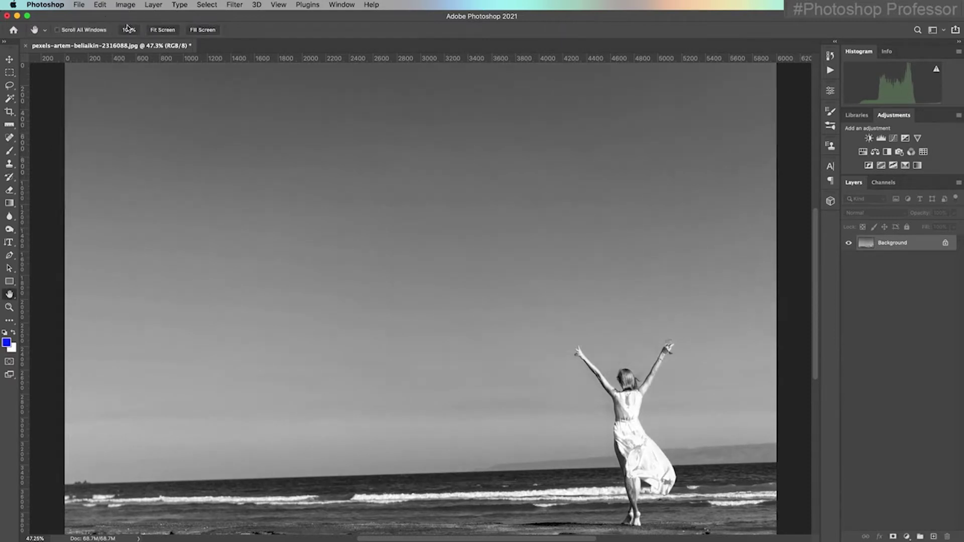
# Save over pexels-artem-belaikin-2316088.jpg and check its updated thumbnail in Bridge before returning.
pyautogui.click(80, 5)
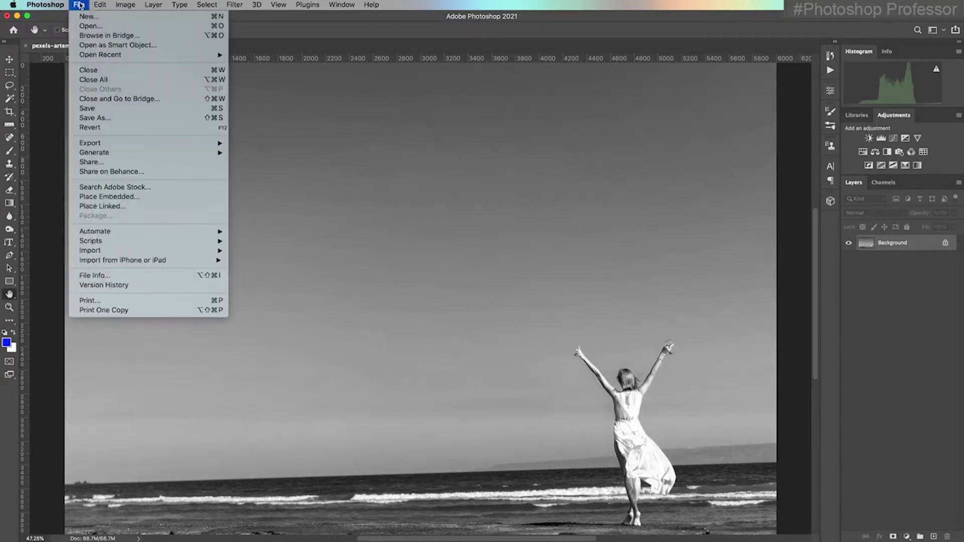
pyautogui.click(129, 109)
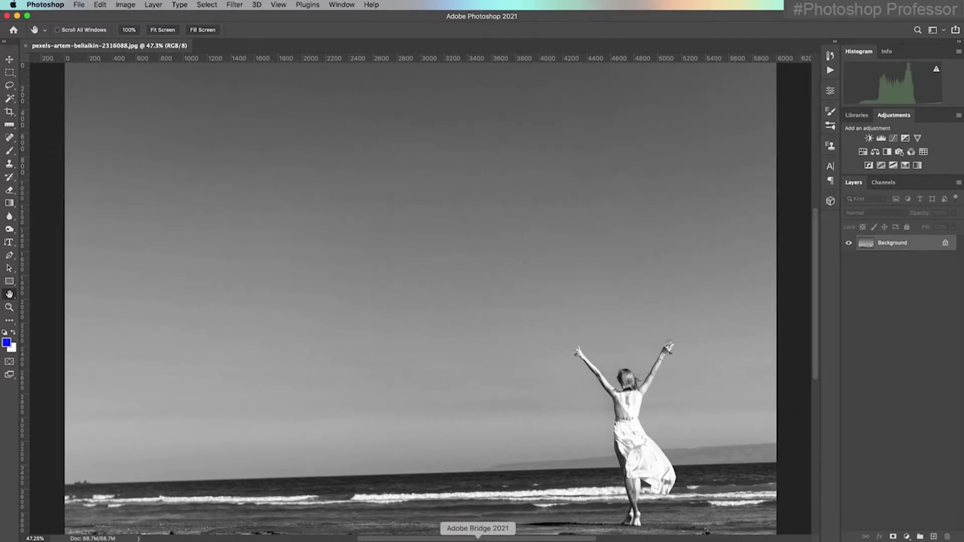
pyautogui.click(478, 539)
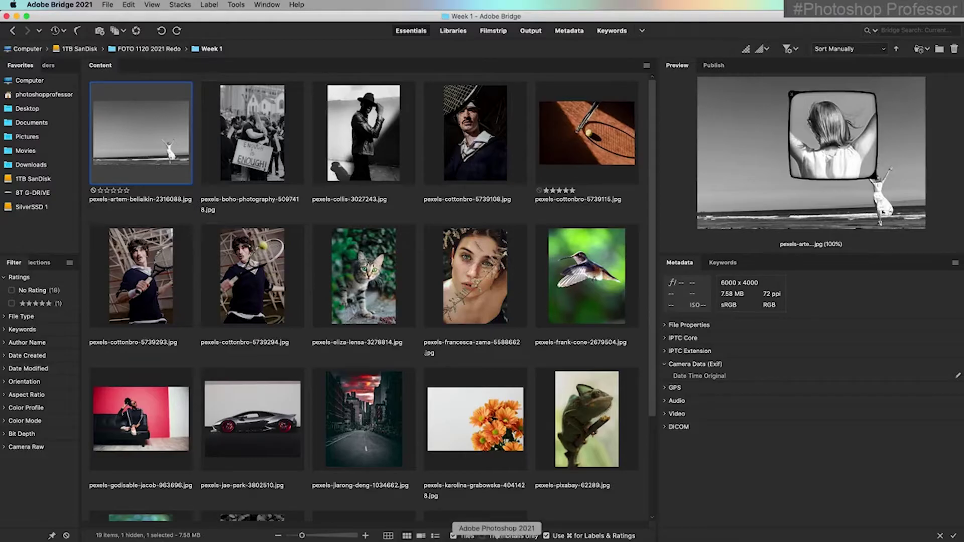
pyautogui.click(495, 538)
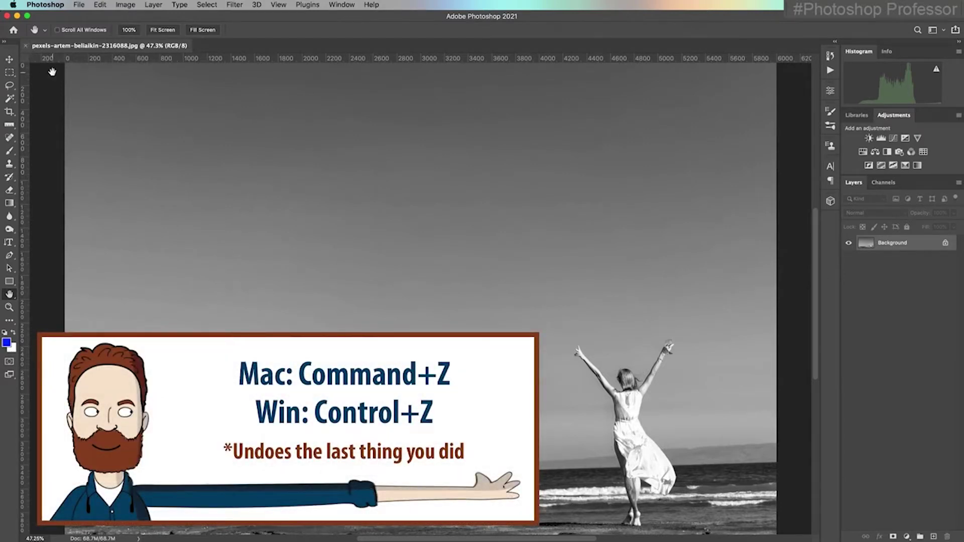
# Undo the Black & White conversion, then close the photo and go to Bridge.
pyautogui.press('super+z')
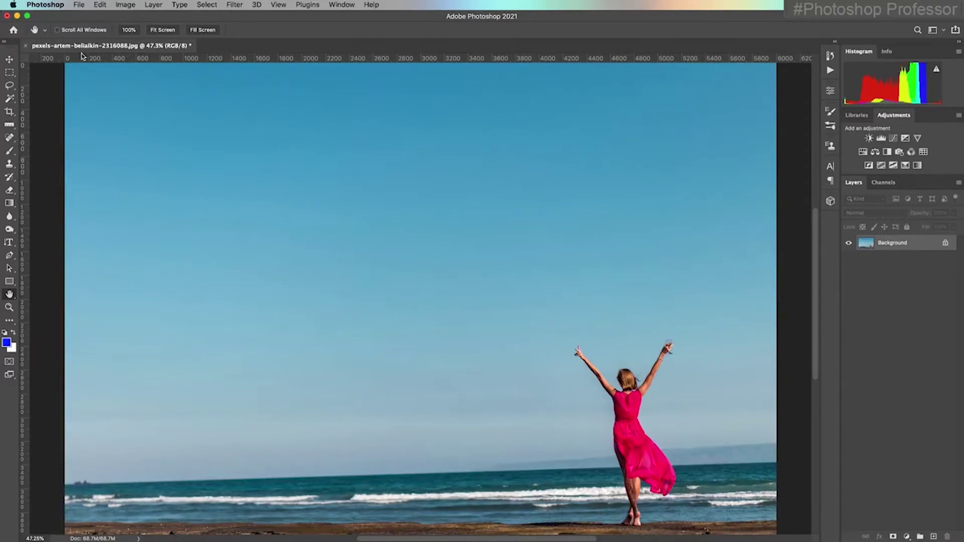
pyautogui.click(80, 6)
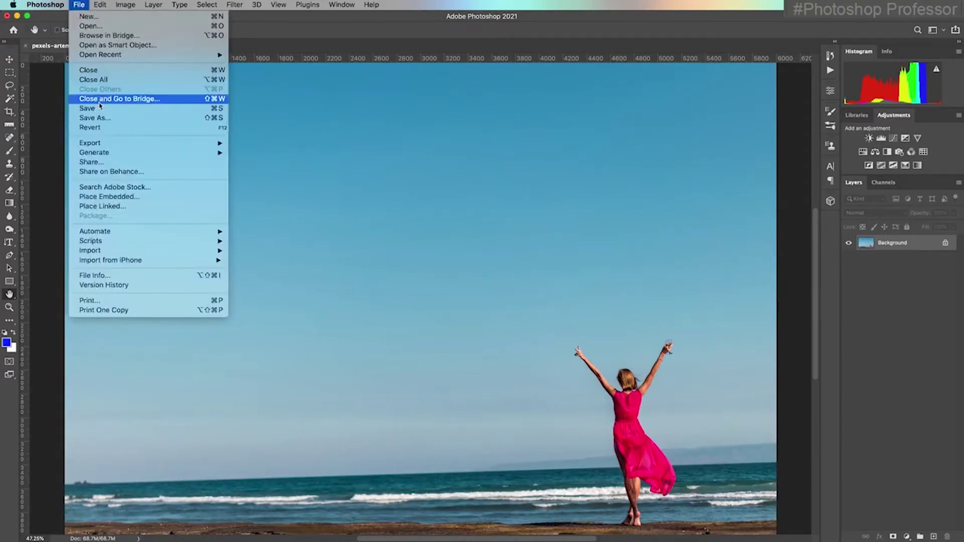
pyautogui.click(120, 99)
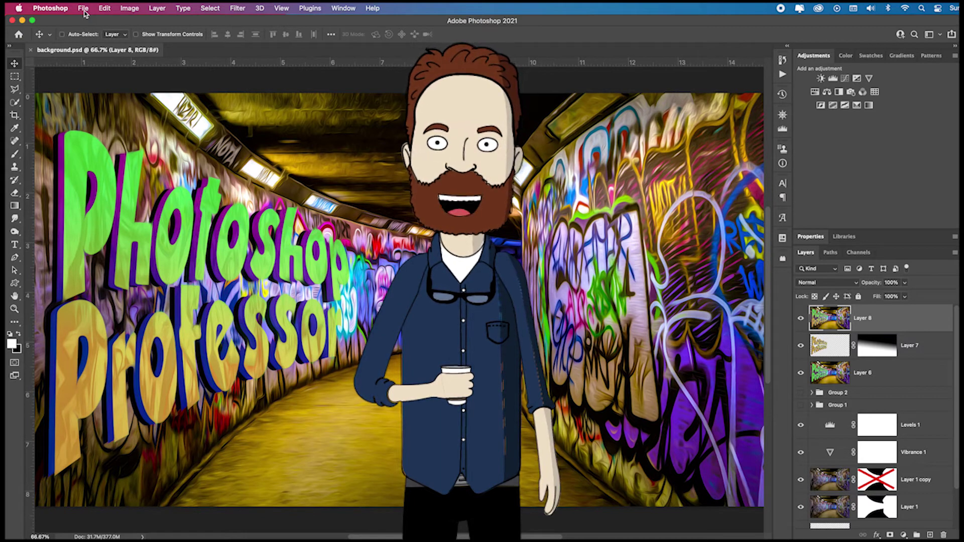
# Begin Save As for background.psd, keeping Photoshop format and switching to Save a Copy.
pyautogui.click(83, 9)
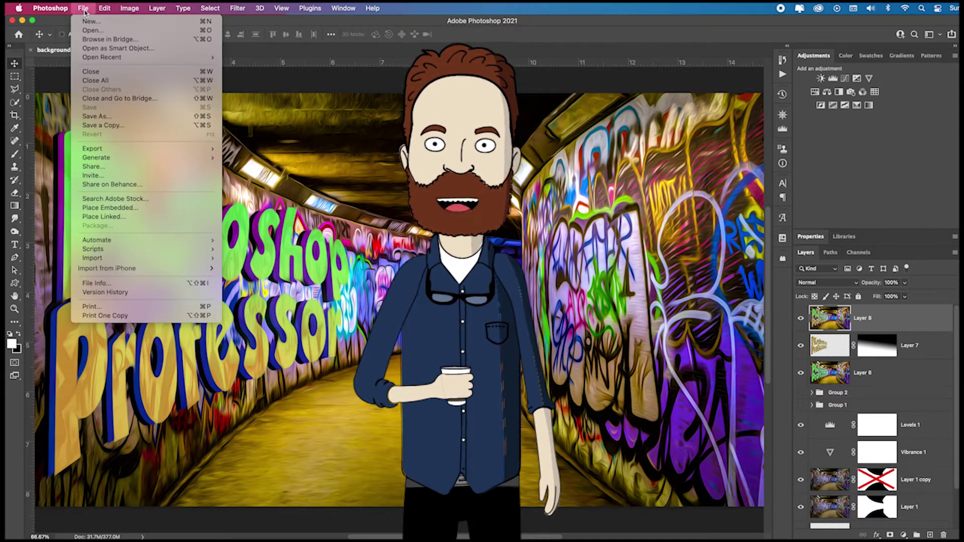
pyautogui.click(103, 118)
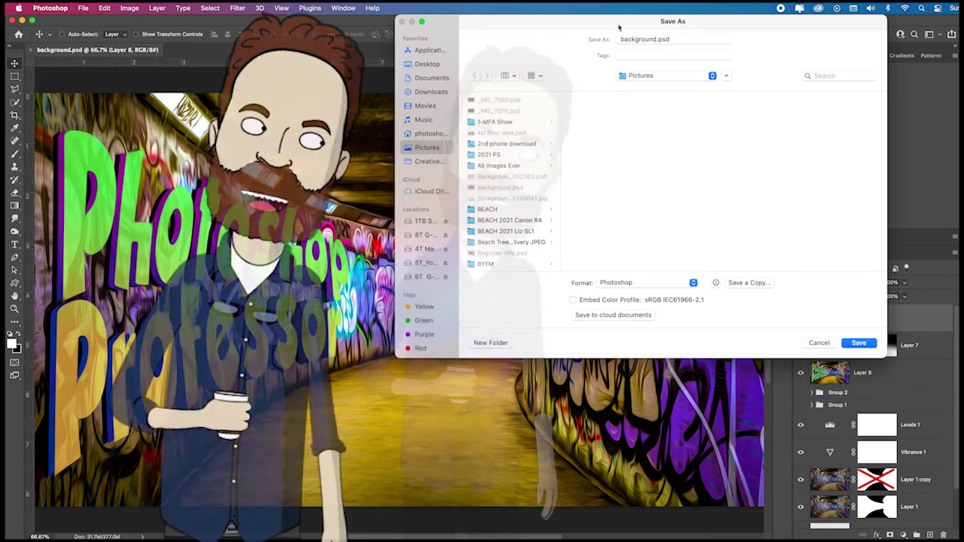
pyautogui.moveTo(619, 28); pyautogui.dragTo(468, 29)
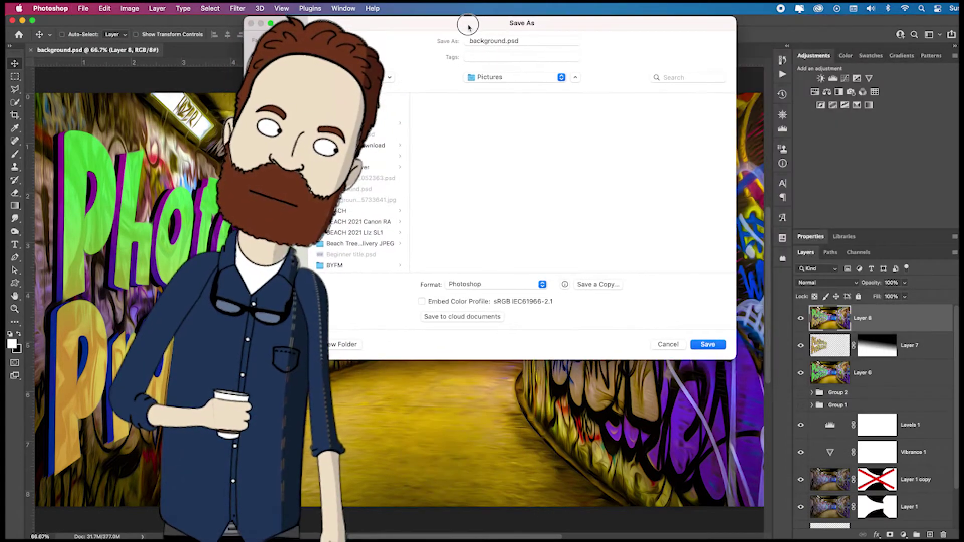
pyautogui.click(542, 286)
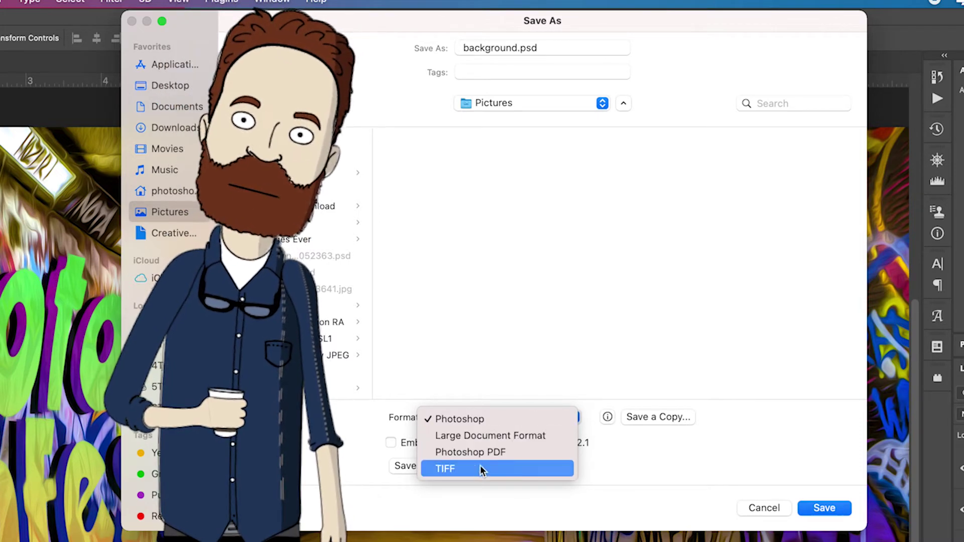
pyautogui.click(666, 483)
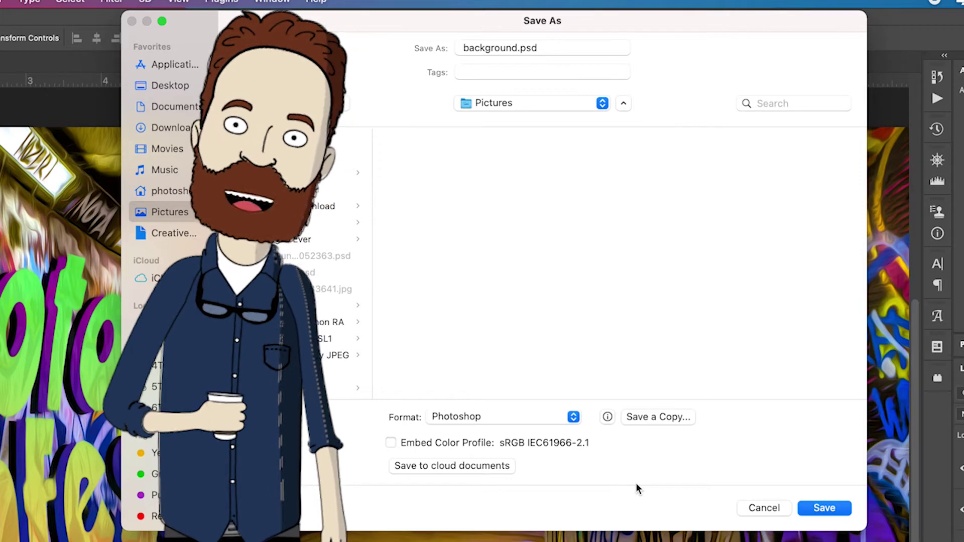
pyautogui.click(665, 418)
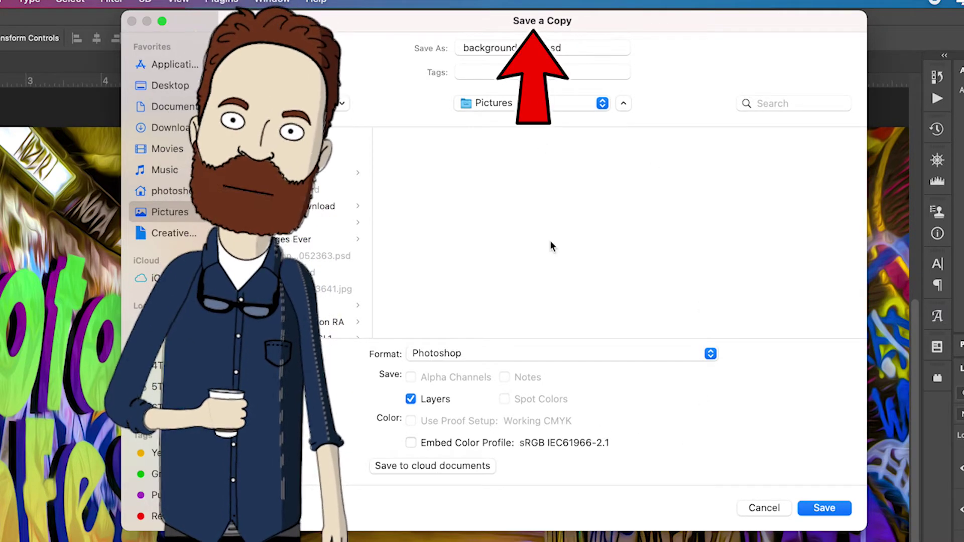
# Change the copy's format to JPEG, so it becomes background copy.jpg.
pyautogui.click(479, 355)
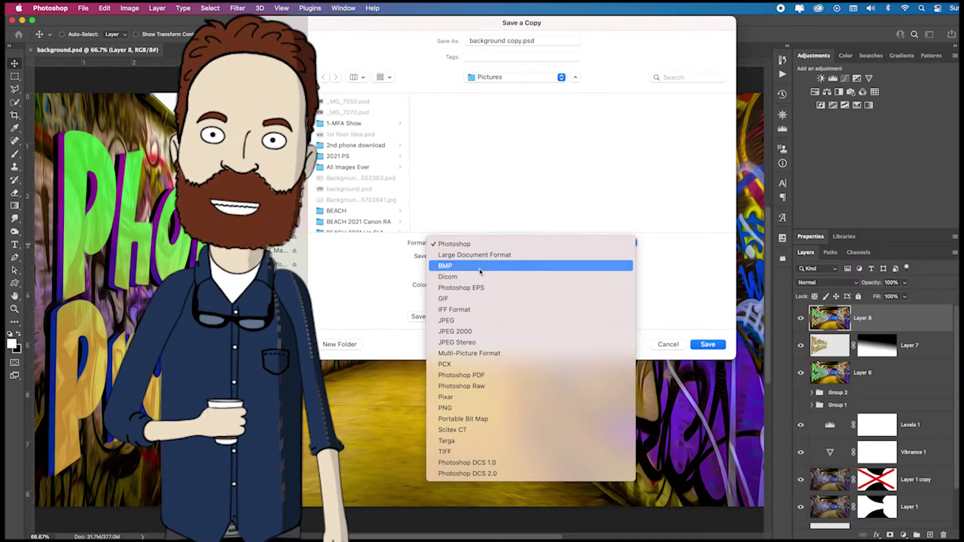
pyautogui.click(477, 322)
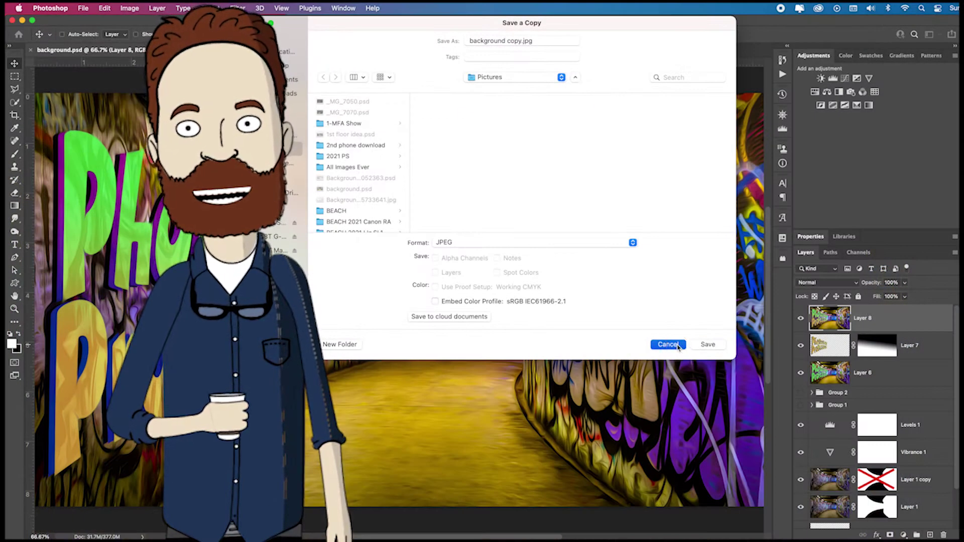
# Finish the previous copy, then start a new Save As switched to Save a Copy.
pyautogui.click(708, 344)
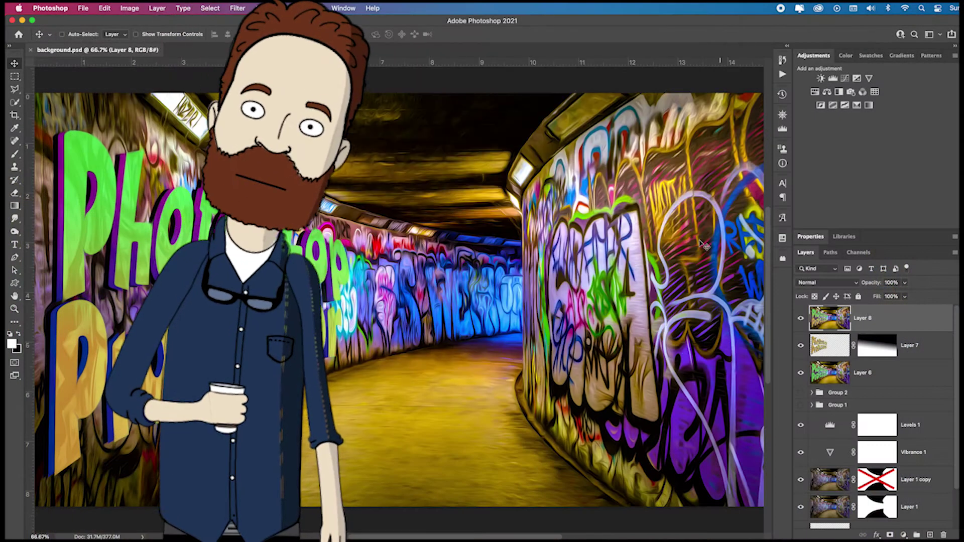
pyautogui.click(83, 8)
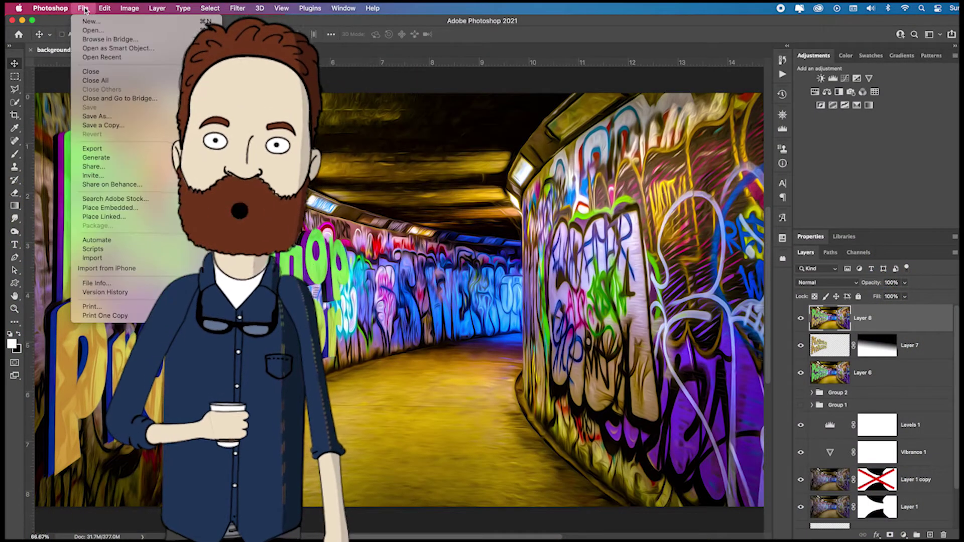
pyautogui.click(105, 117)
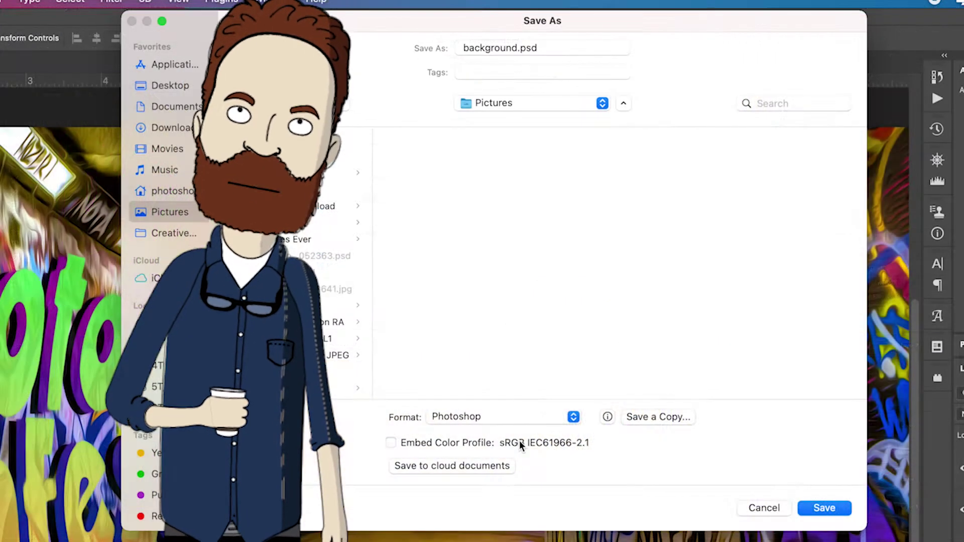
pyautogui.click(497, 289)
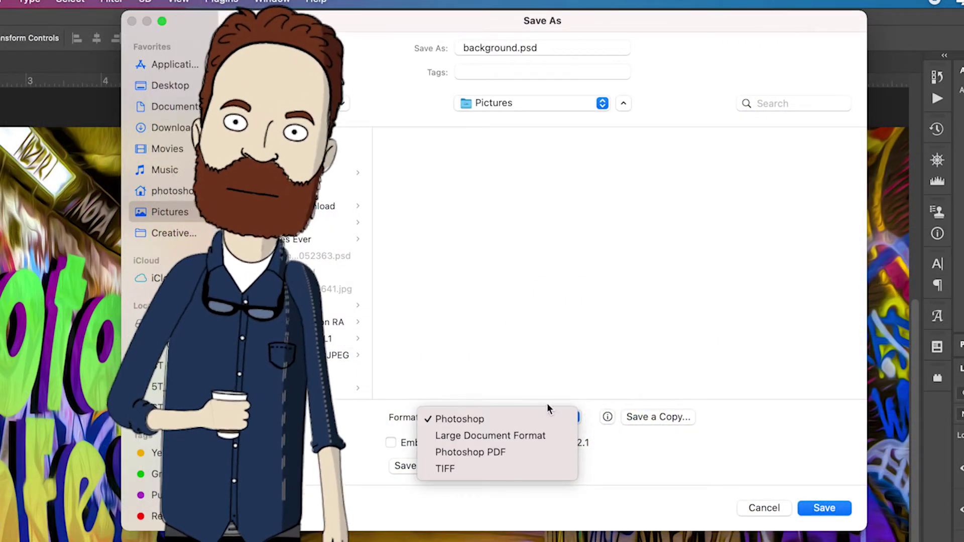
pyautogui.click(665, 417)
pyautogui.click(665, 417)
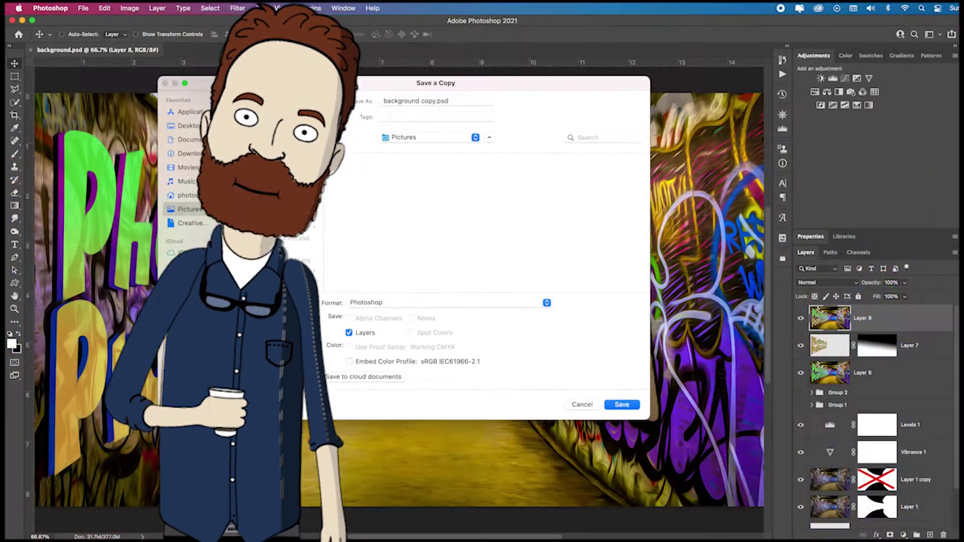
# Set the copy's format to JPEG as background copy.jpg.
pyautogui.moveTo(357, 86); pyautogui.dragTo(355, 97)
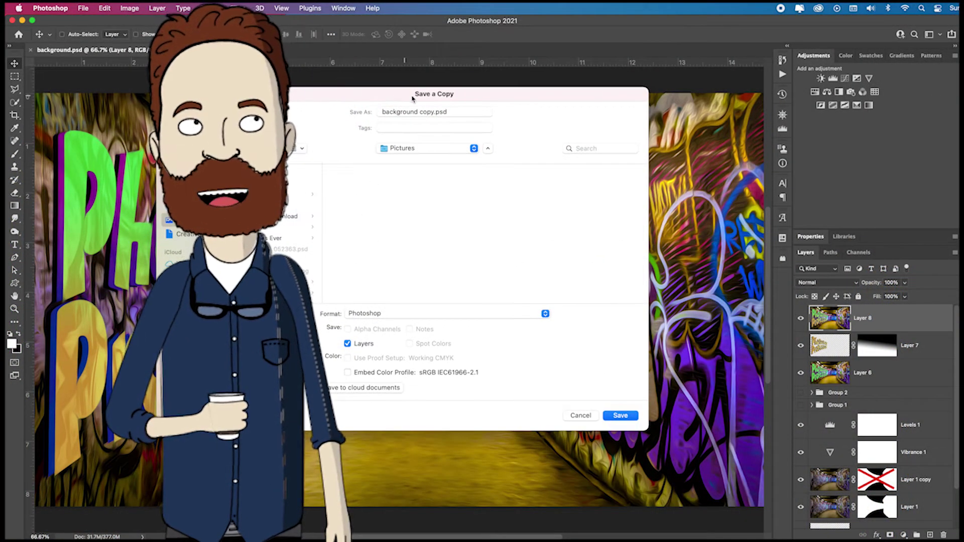
pyautogui.click(409, 313)
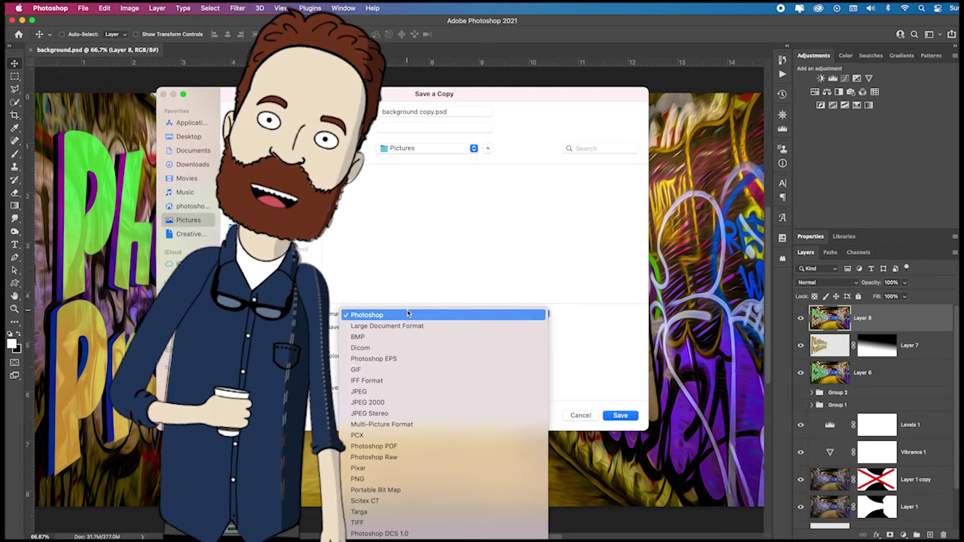
pyautogui.click(397, 395)
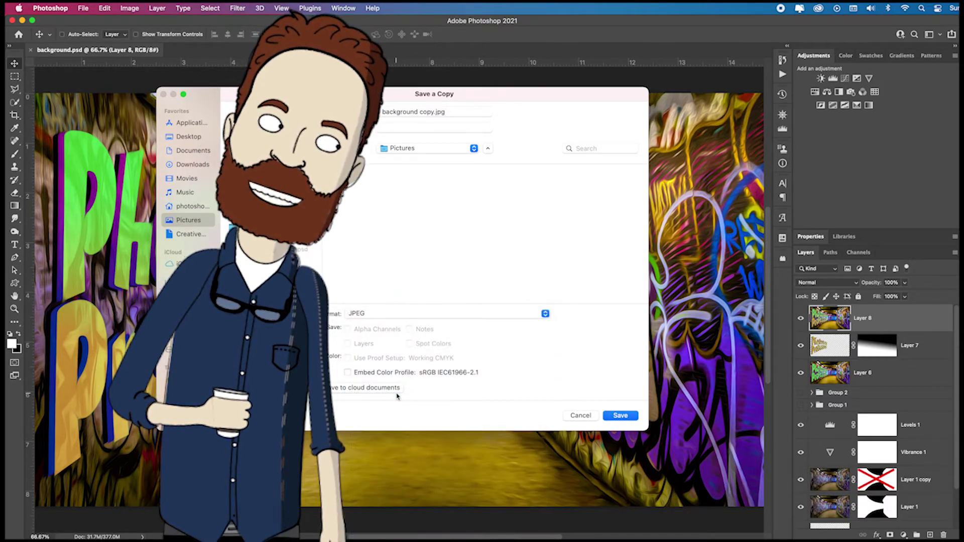
# Save background copy.jpg with JPEG Quality 12 (Maximum).
pyautogui.click(630, 417)
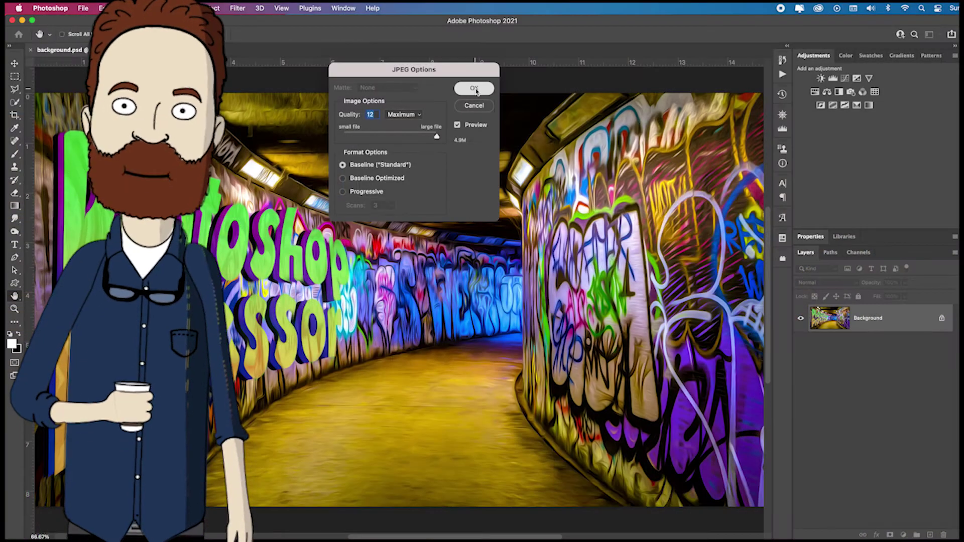
pyautogui.click(642, 100)
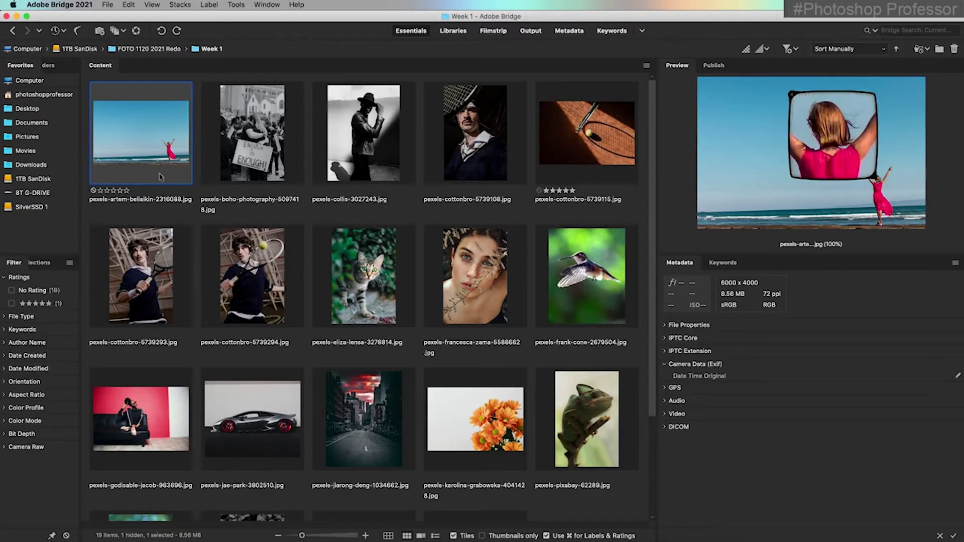
# Open the beach photo in Photoshop and convert it with Black & White: Reds 106, Blues -25.
pyautogui.click(489, 541)
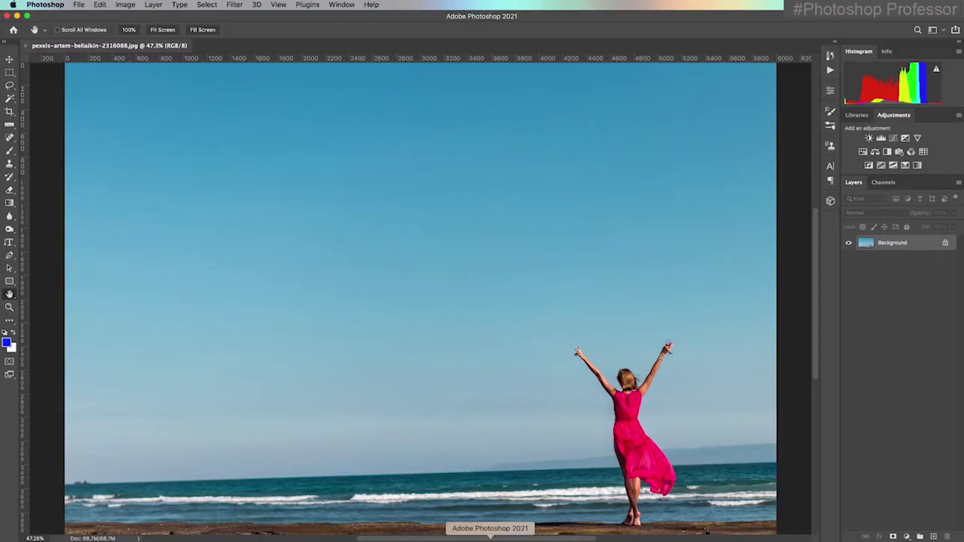
pyautogui.click(82, 5)
pyautogui.moveTo(126, 5)
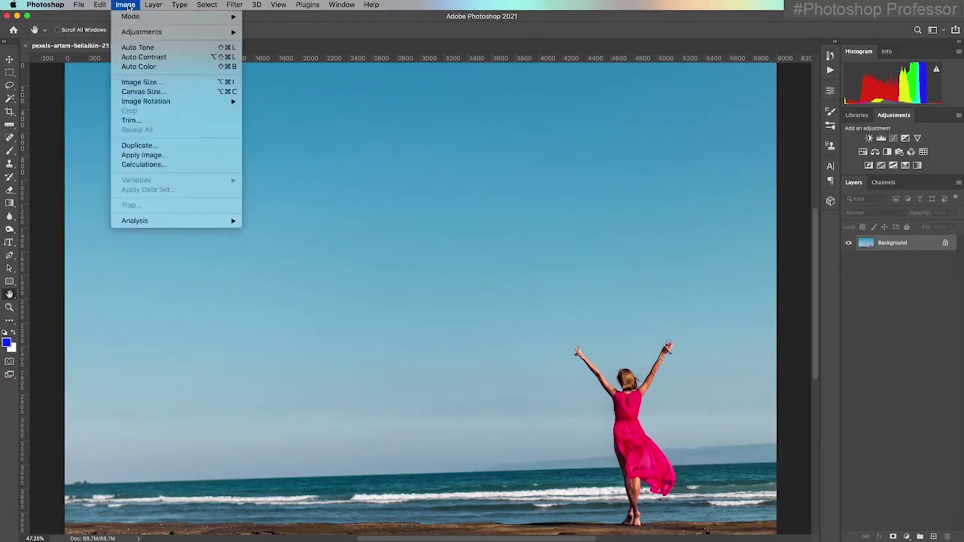
pyautogui.moveTo(152, 31)
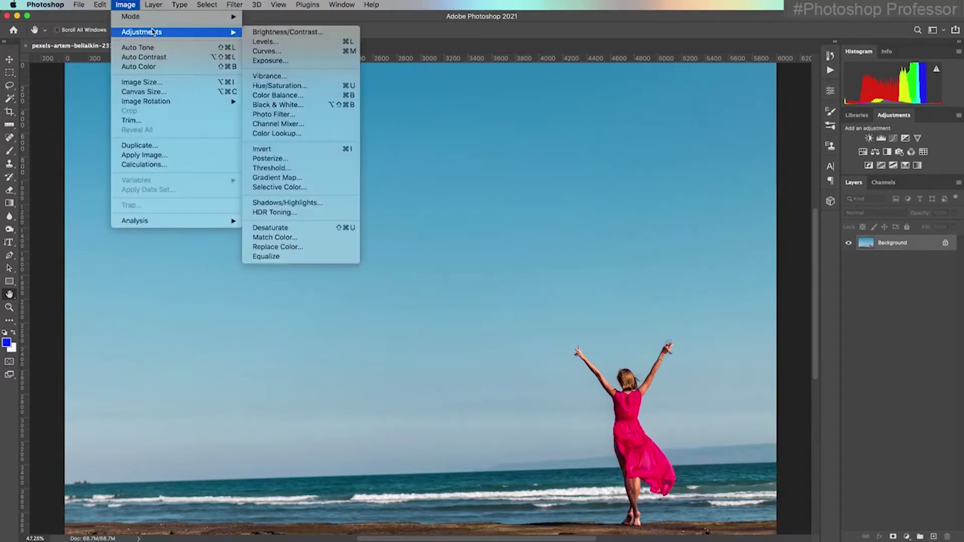
pyautogui.click(319, 107)
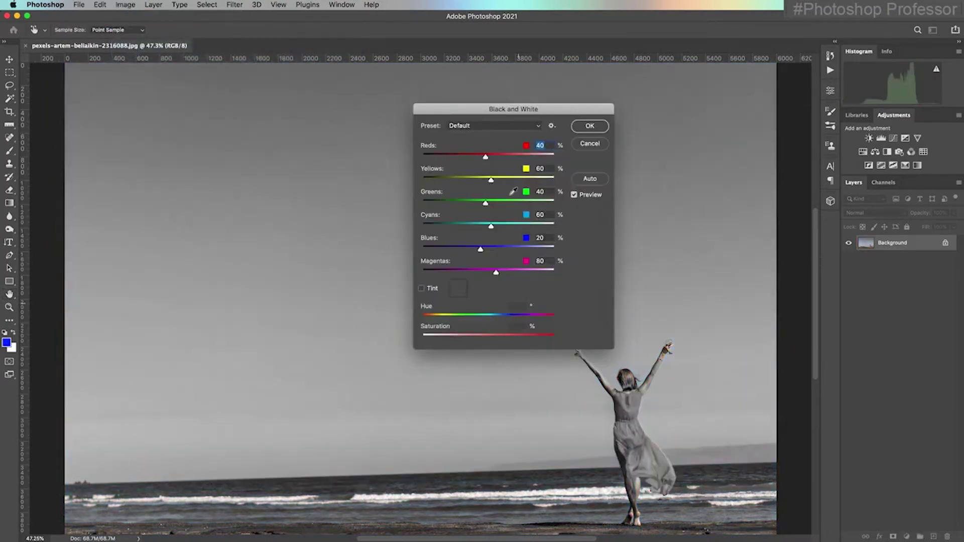
pyautogui.moveTo(485, 154); pyautogui.dragTo(503, 156)
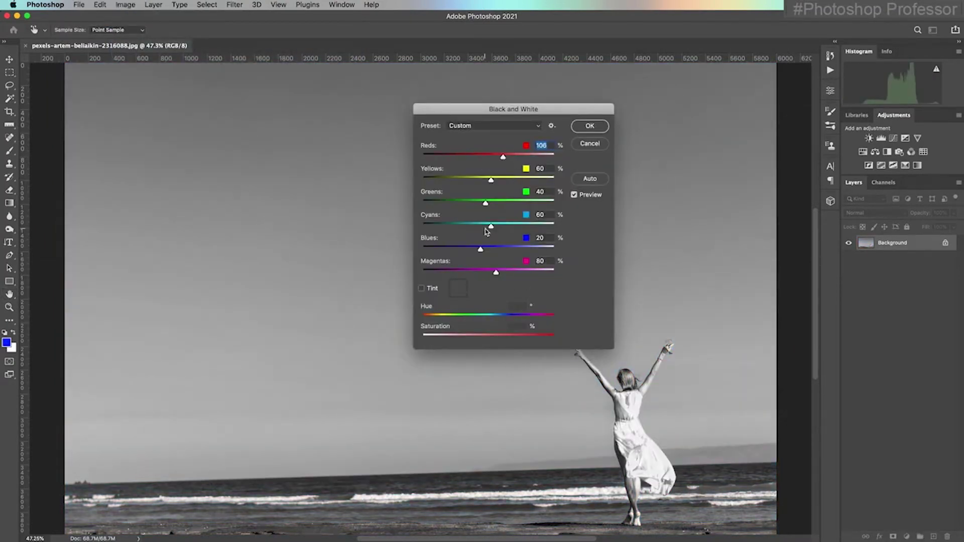
pyautogui.moveTo(480, 250); pyautogui.dragTo(468, 250)
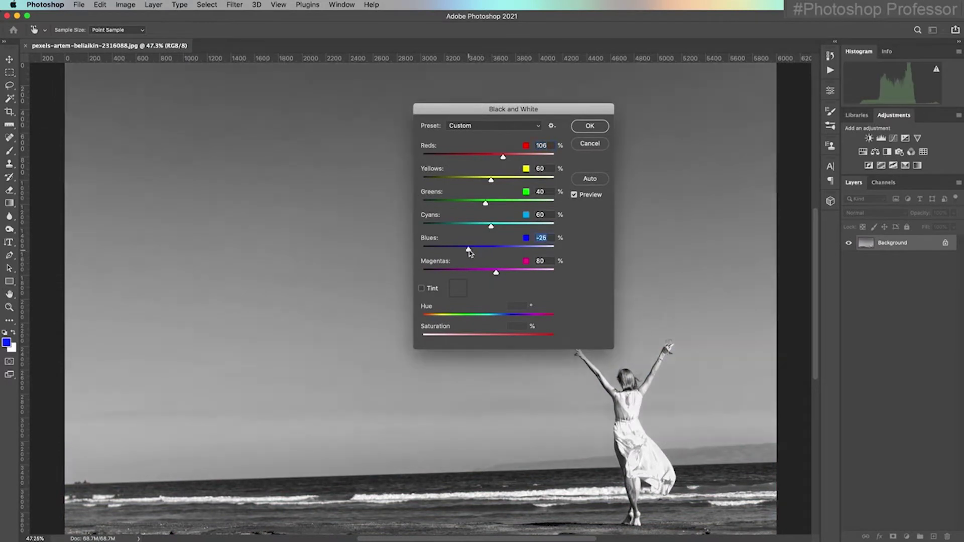
pyautogui.click(593, 126)
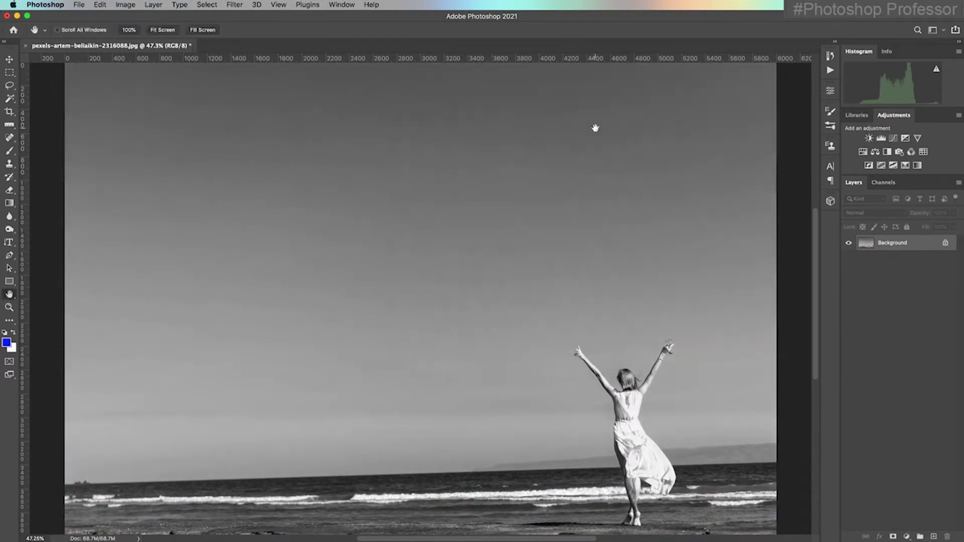
pyautogui.click(79, 6)
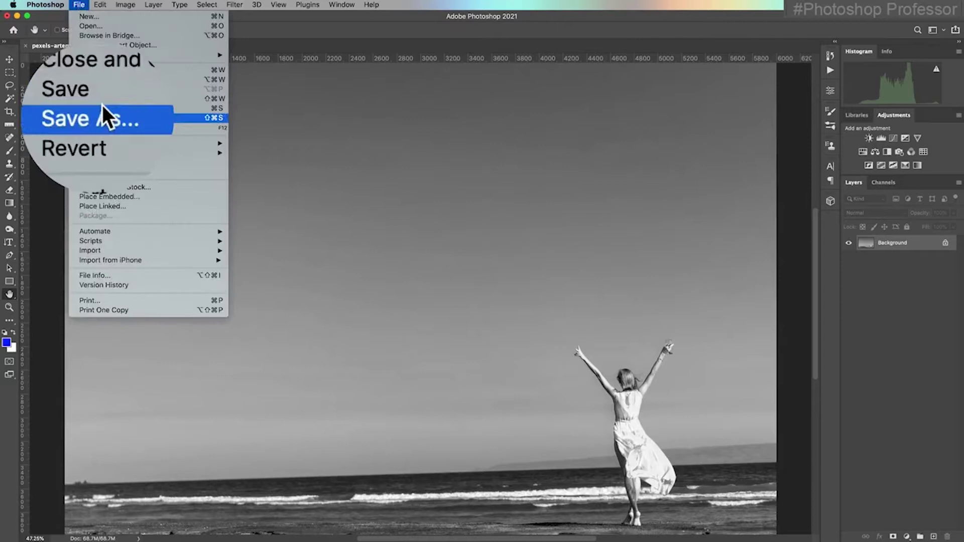
# Save a copy as pexels-artem-beliaikin-2316088v2.jpg in the Week 1 folder.
pyautogui.click(101, 118)
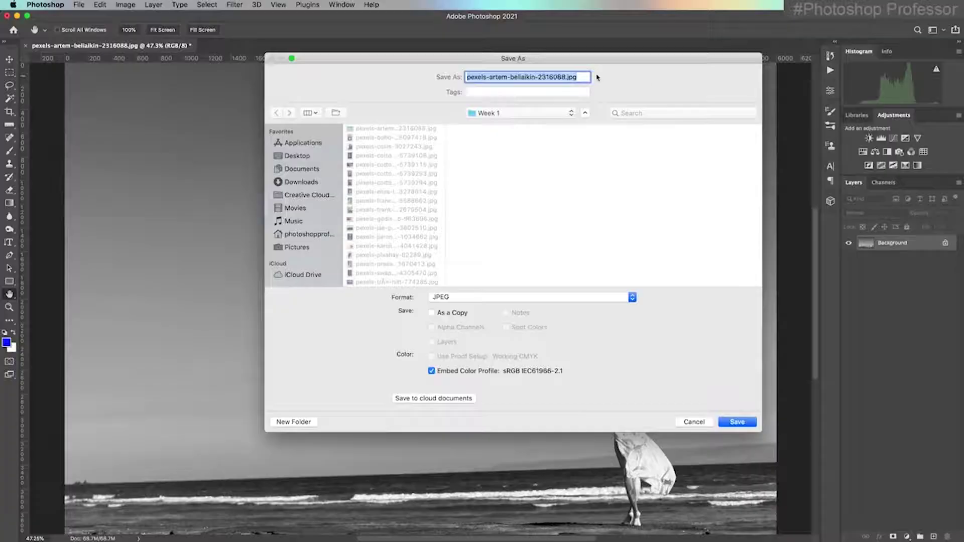
pyautogui.click(566, 78)
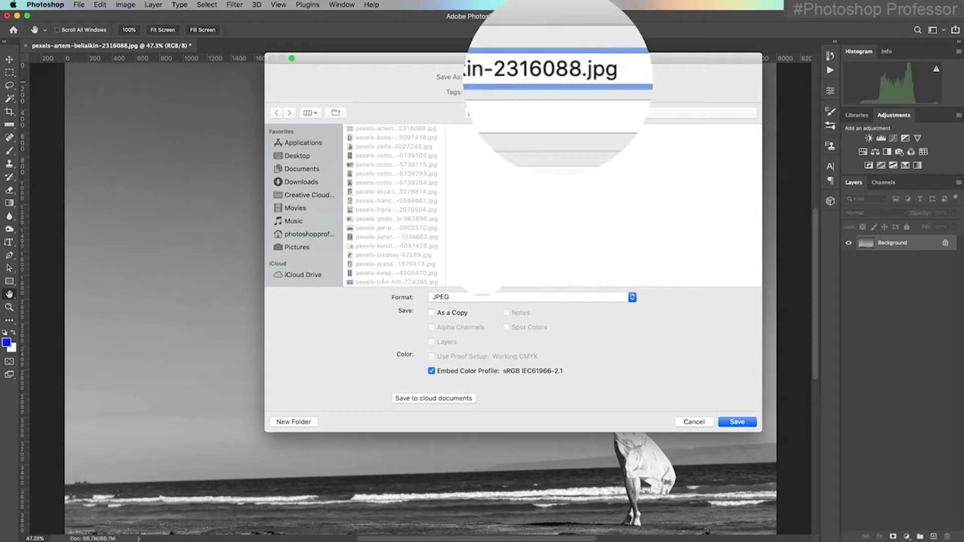
pyautogui.write('v2')
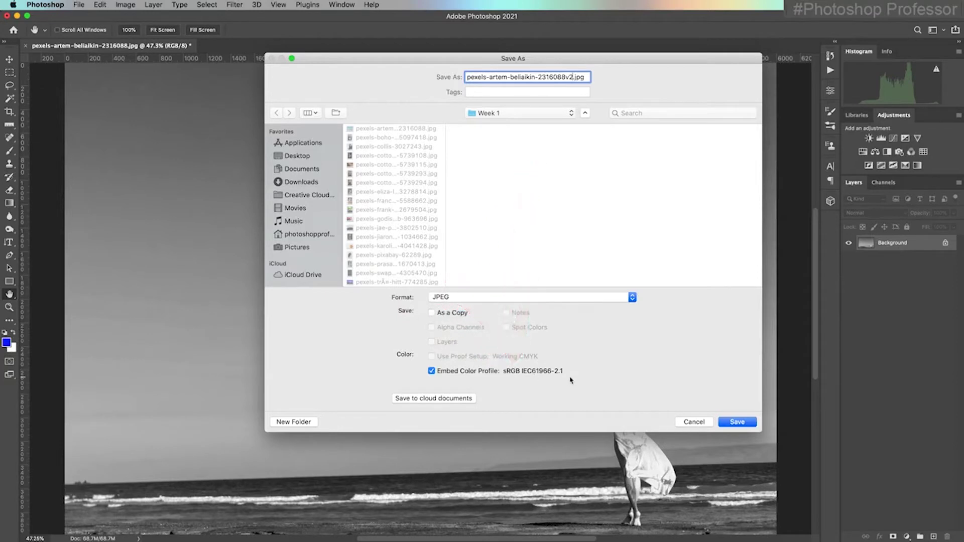
pyautogui.click(735, 422)
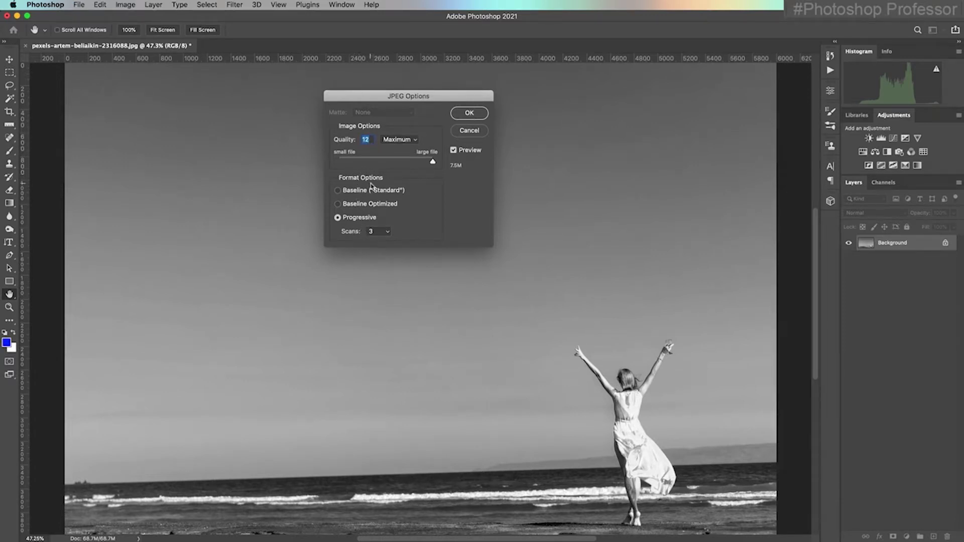
# Accept JPEG Options at Quality 12, Progressive, and return to Bridge.
pyautogui.click(470, 113)
pyautogui.click(477, 539)
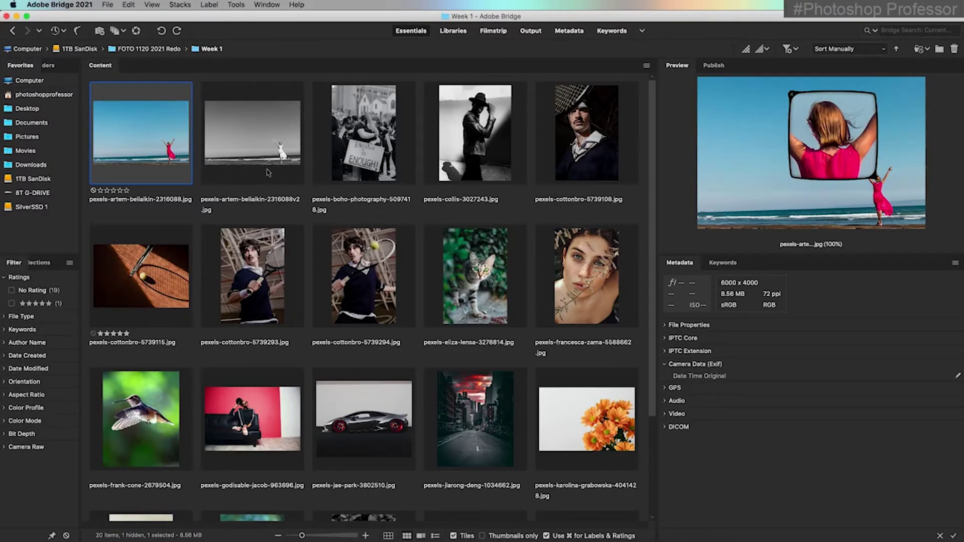
# Open the original beach photo and apply Black & White with Reds -52, Cyans 228, Blues 188.
pyautogui.press('Return')
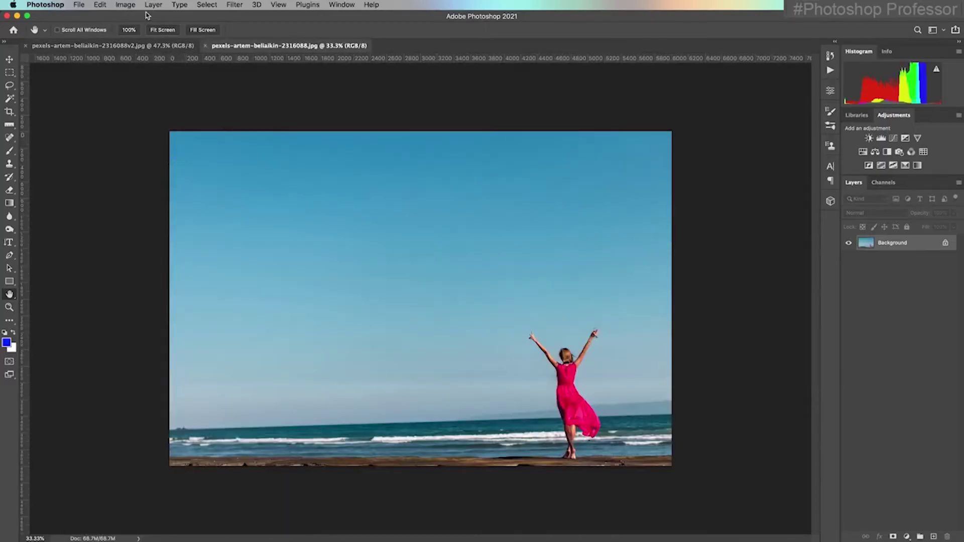
pyautogui.click(125, 5)
pyautogui.moveTo(140, 30)
pyautogui.click(295, 108)
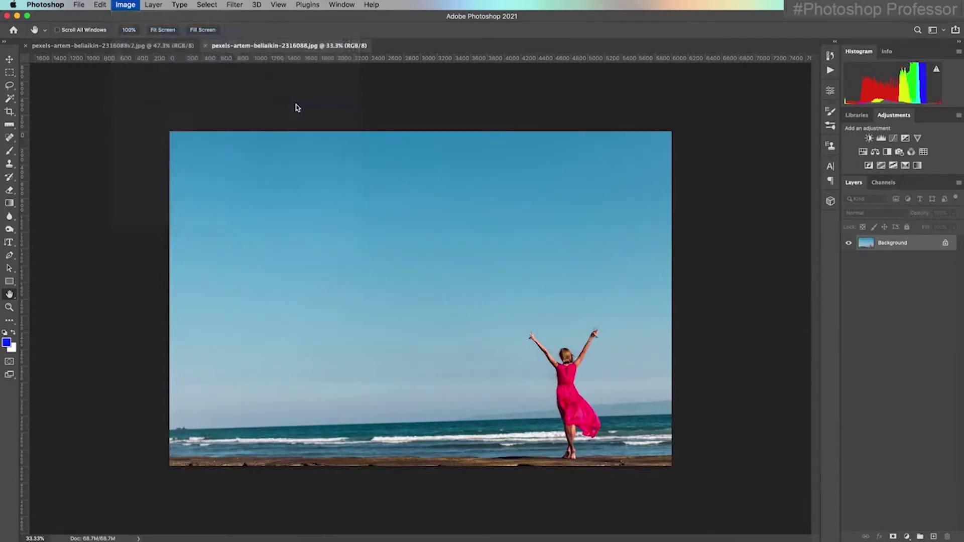
pyautogui.moveTo(485, 157); pyautogui.dragTo(461, 157)
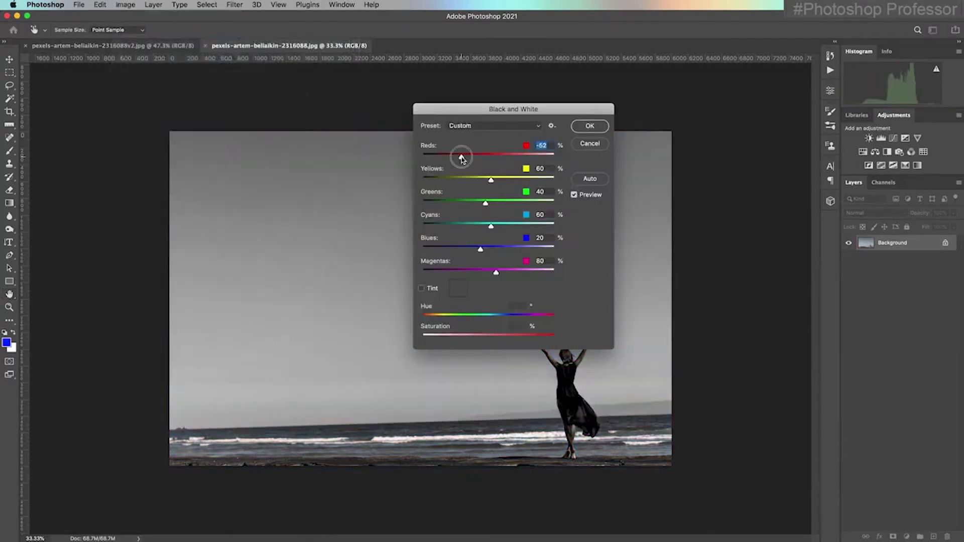
pyautogui.moveTo(491, 229); pyautogui.dragTo(535, 227)
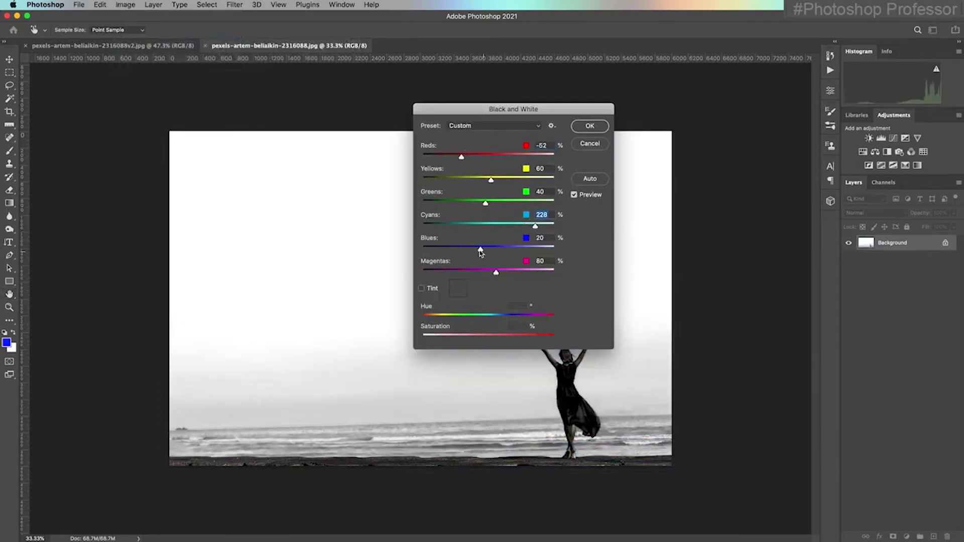
pyautogui.moveTo(480, 248); pyautogui.dragTo(528, 258)
pyautogui.press('Return')
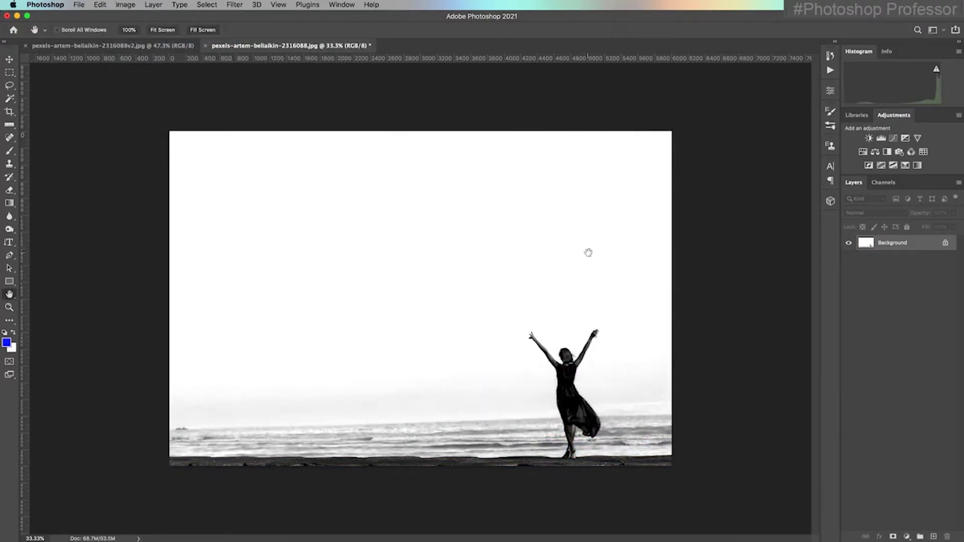
pyautogui.click(79, 5)
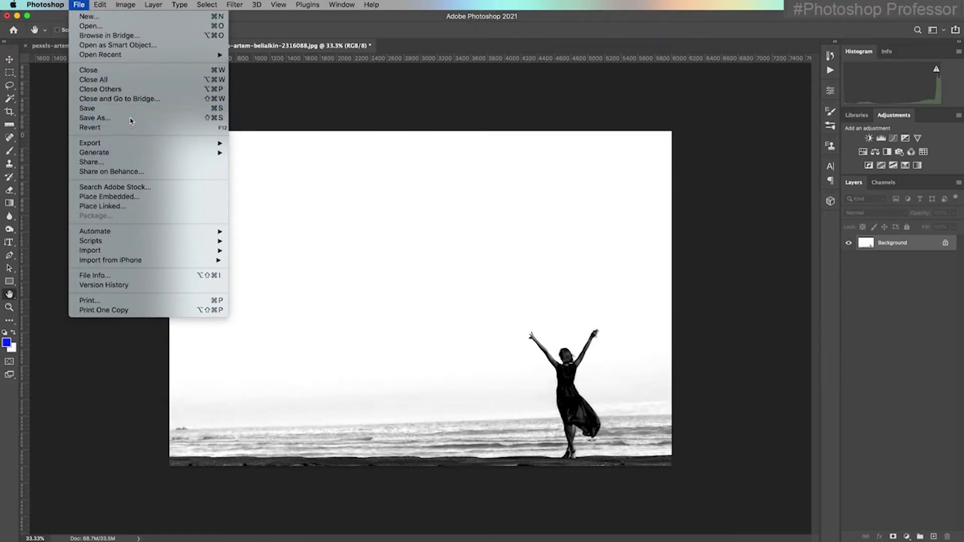
# Save it as pexels-artem-beliaikin-2316088v3.jpg with default JPEG options, then return to Bridge.
pyautogui.press('Escape')
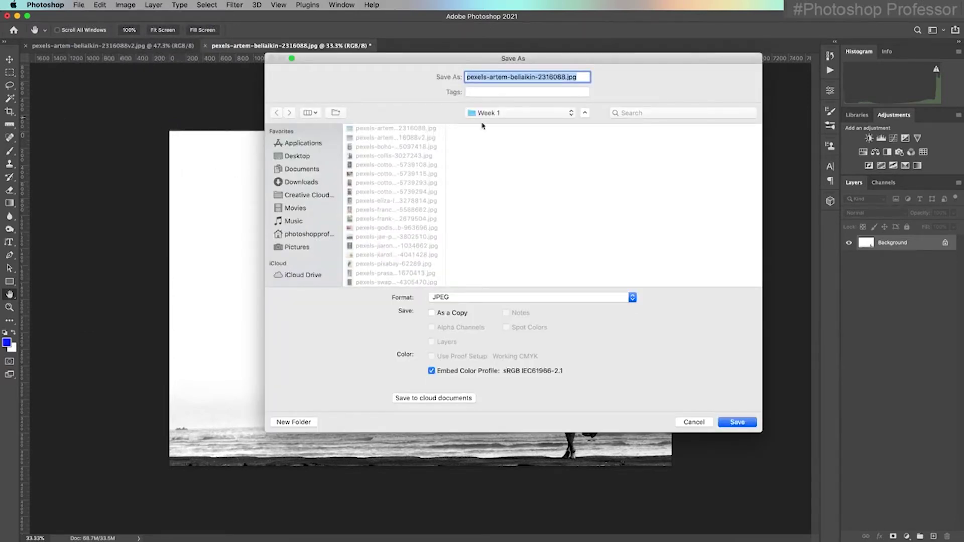
pyautogui.click(569, 77)
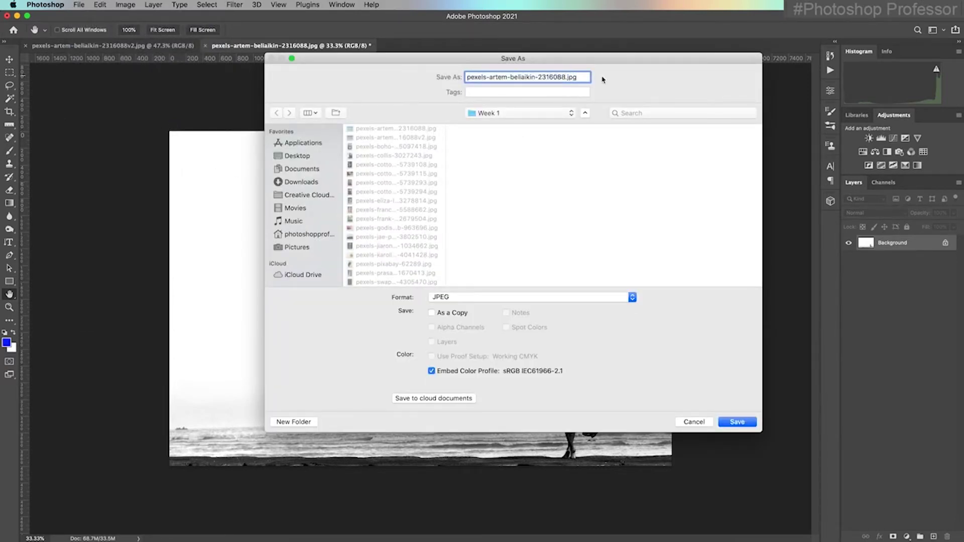
pyautogui.write('v3')
pyautogui.click(738, 423)
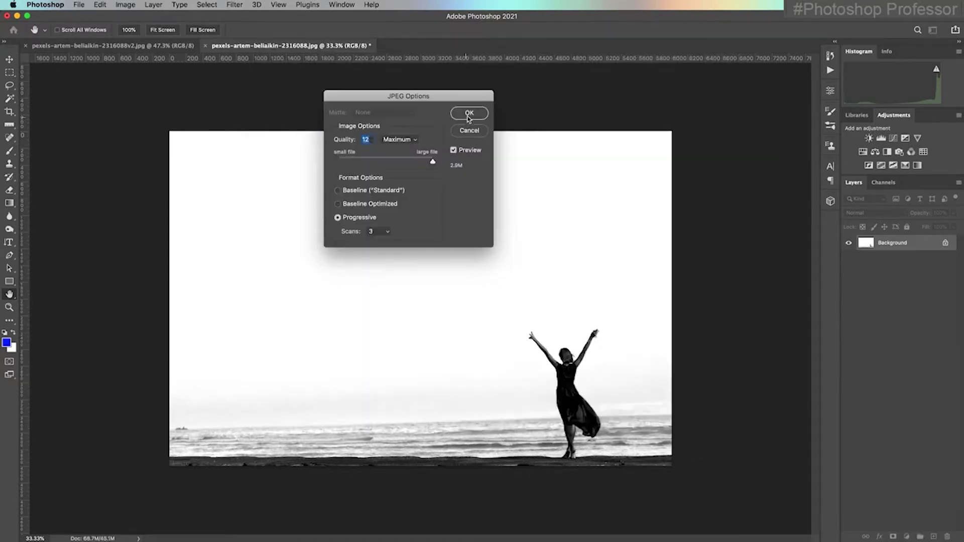
pyautogui.click(465, 112)
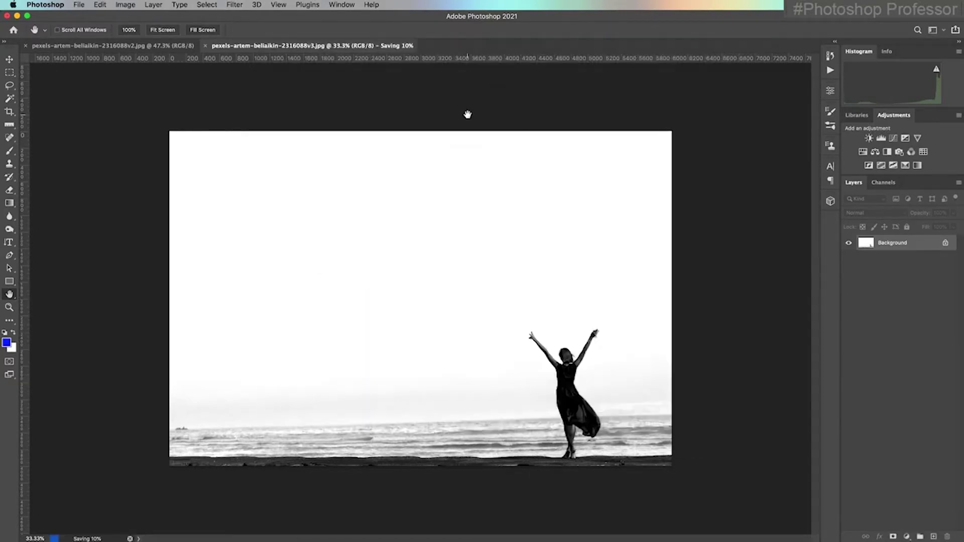
pyautogui.click(481, 540)
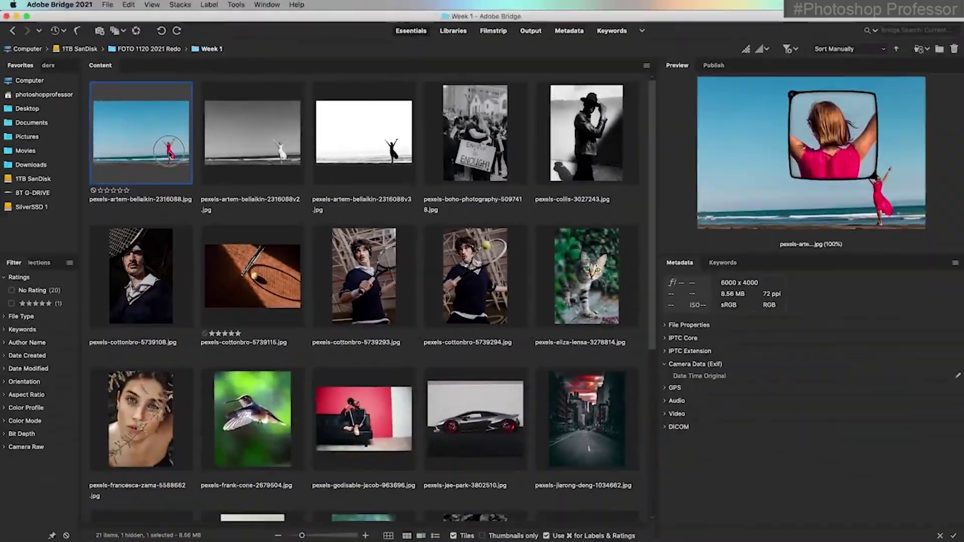
# Open the colour original pexels-artem-beliaikin-2316088.jpg in Photoshop and fit it on screen.
pyautogui.doubleClick(168, 151)
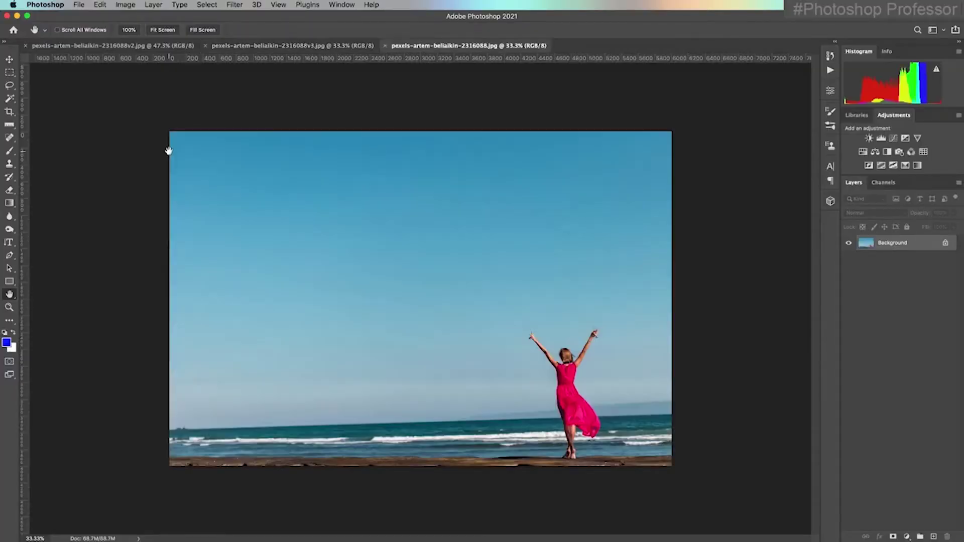
pyautogui.click(162, 29)
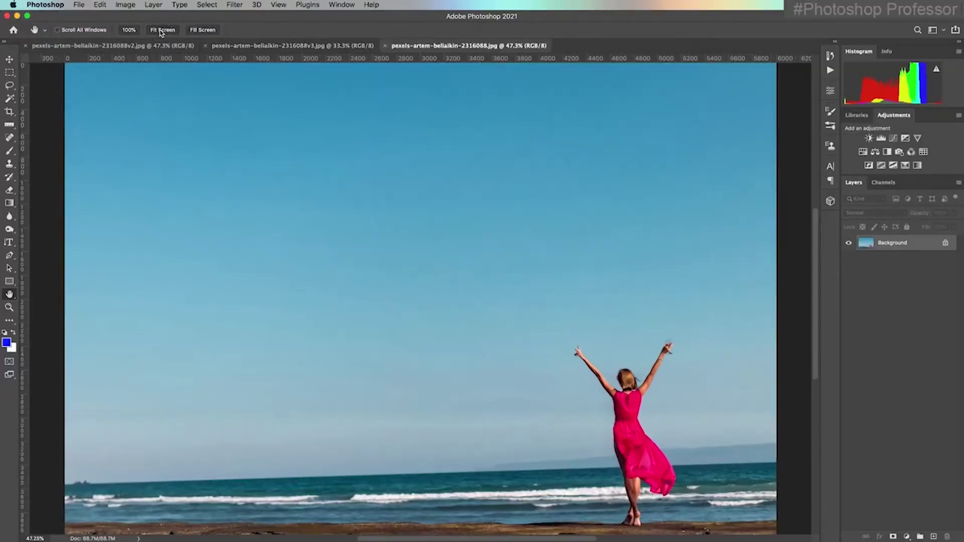
pyautogui.click(126, 5)
pyautogui.moveTo(151, 32)
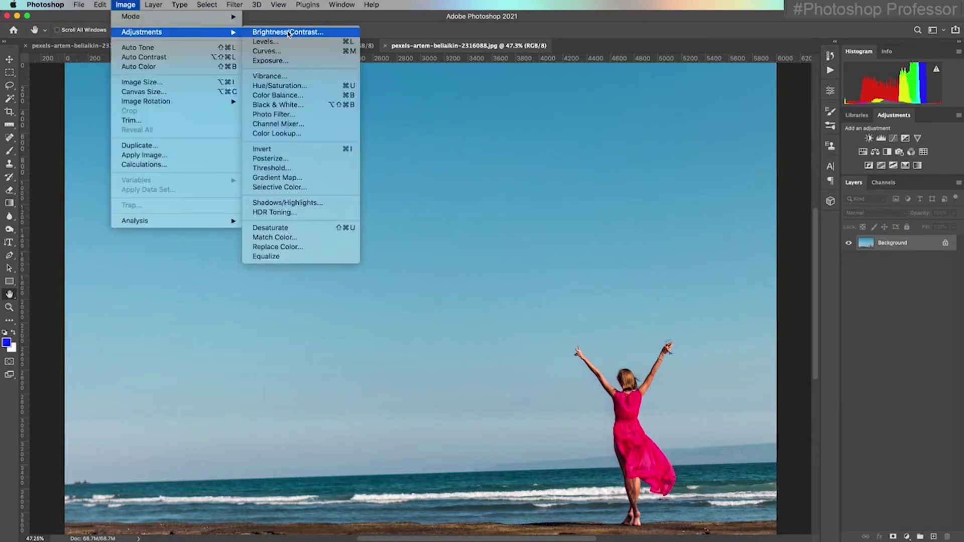
# Add a Black & White adjustment layer with Reds -34, Cyans 152 and Blues 178.
pyautogui.click(860, 113)
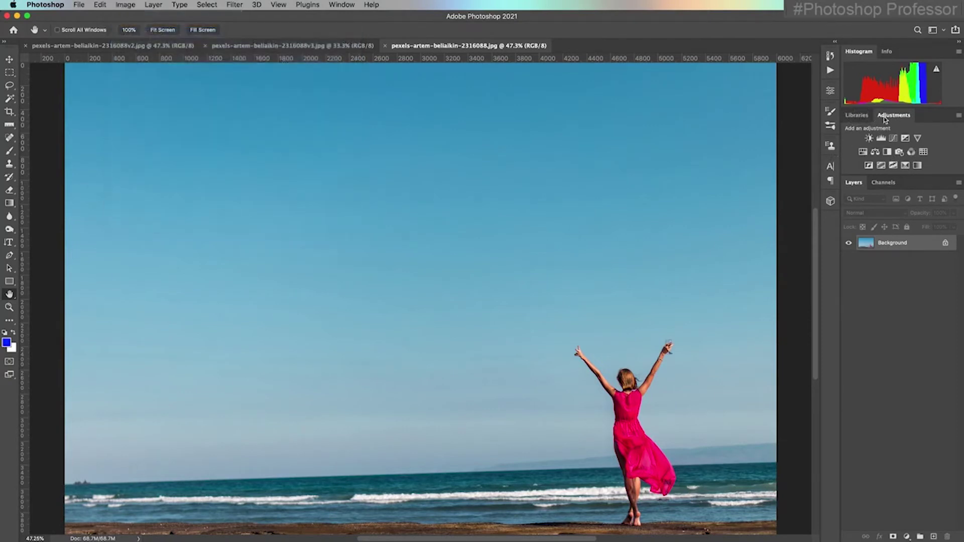
pyautogui.click(890, 117)
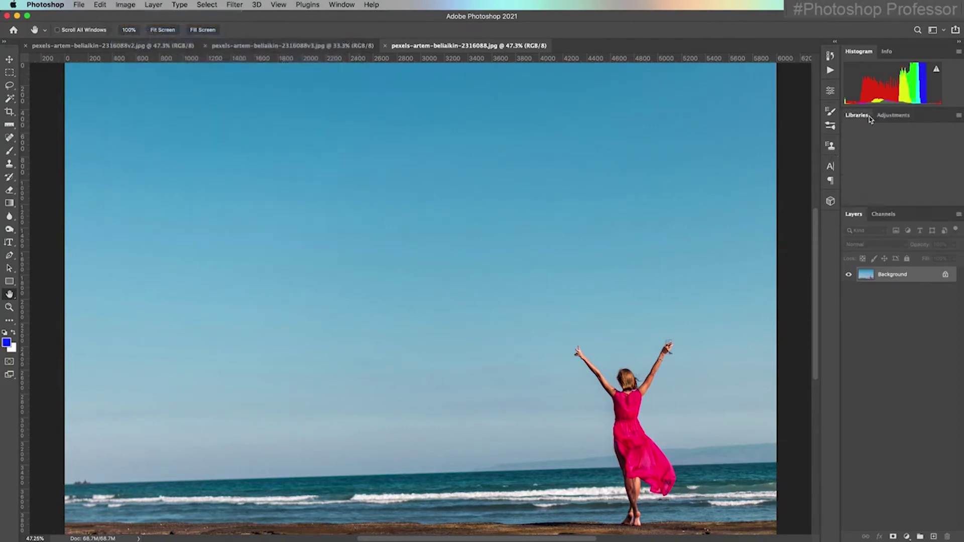
pyautogui.click(342, 5)
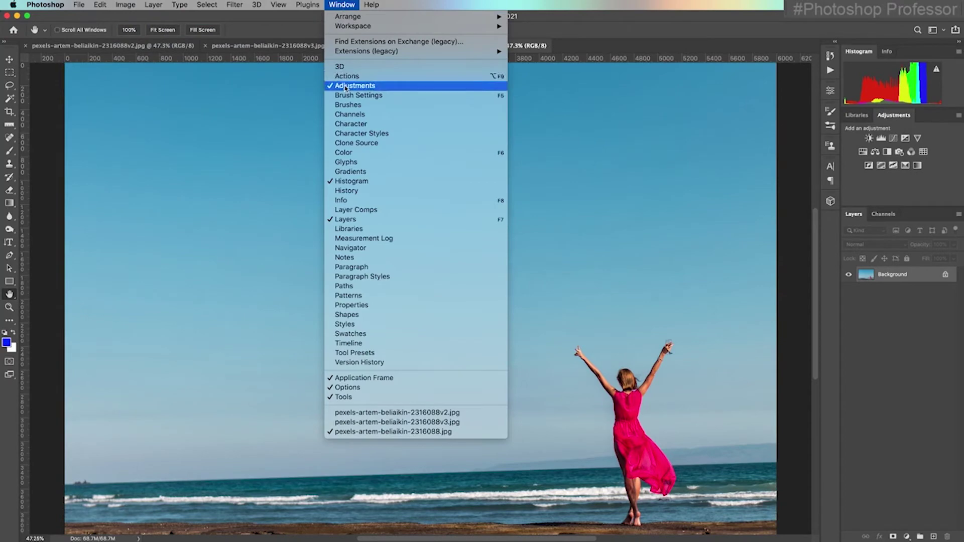
pyautogui.press('Escape')
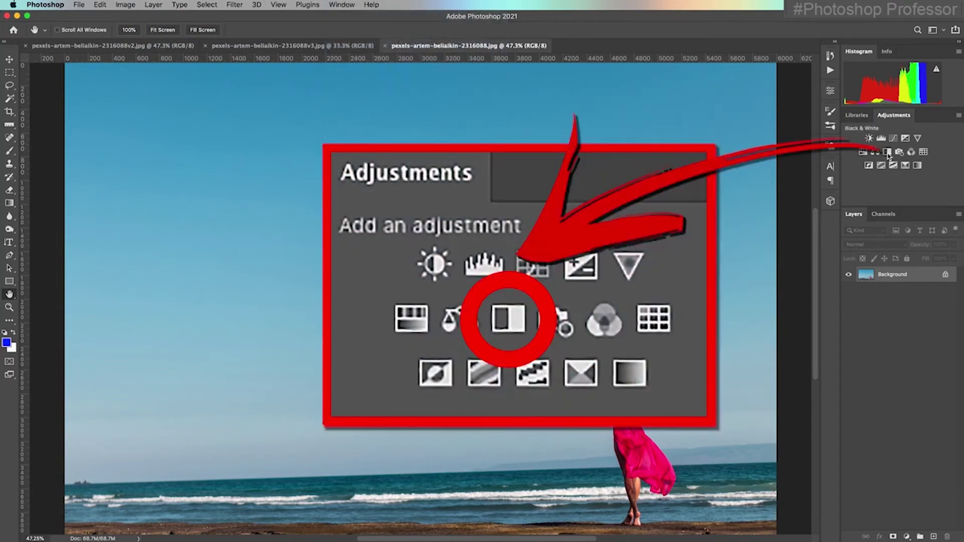
pyautogui.click(888, 153)
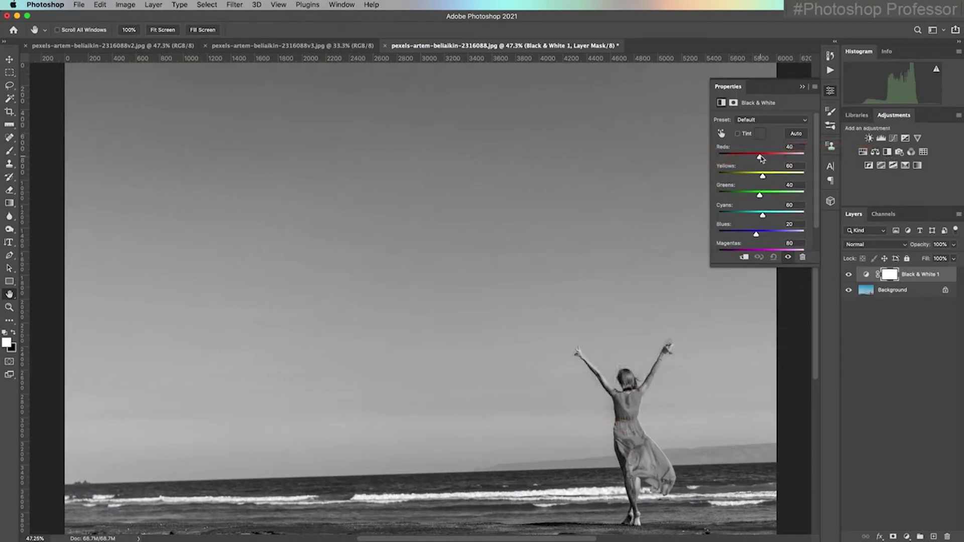
pyautogui.moveTo(760, 157); pyautogui.dragTo(747, 157)
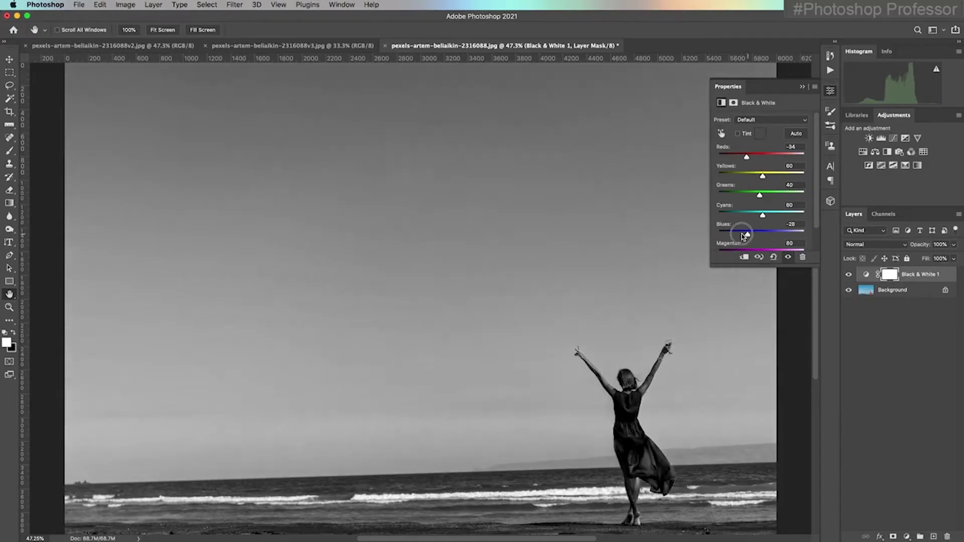
pyautogui.moveTo(756, 234); pyautogui.dragTo(779, 215)
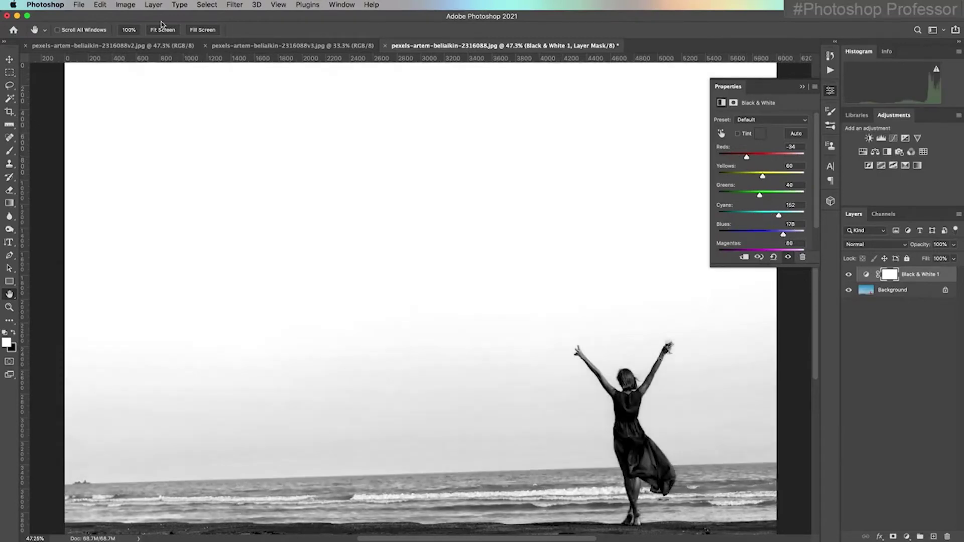
# Save the document as pexels-artem-beliaikin-2316088.psd in Photoshop format, keeping layers.
pyautogui.click(81, 5)
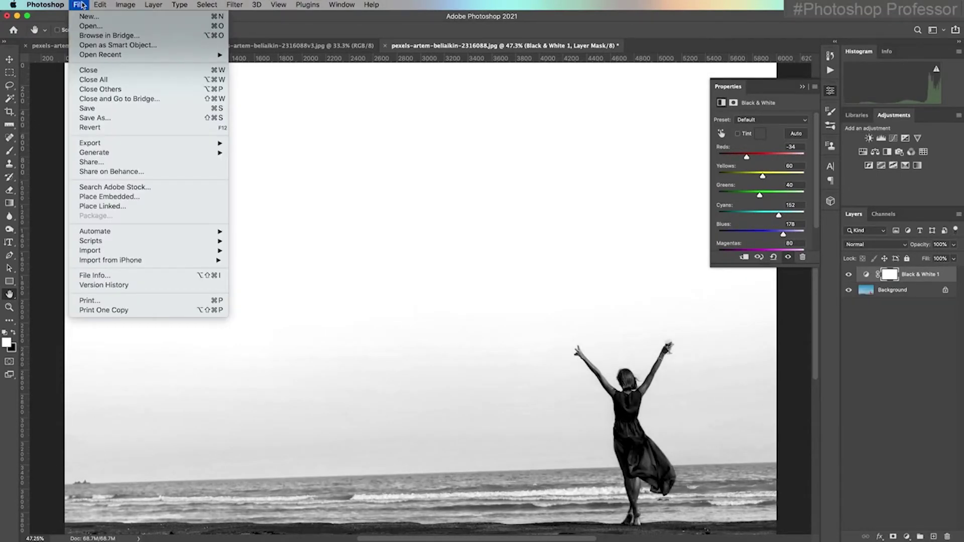
pyautogui.moveTo(45, 4)
pyautogui.moveTo(79, 6)
pyautogui.click(112, 111)
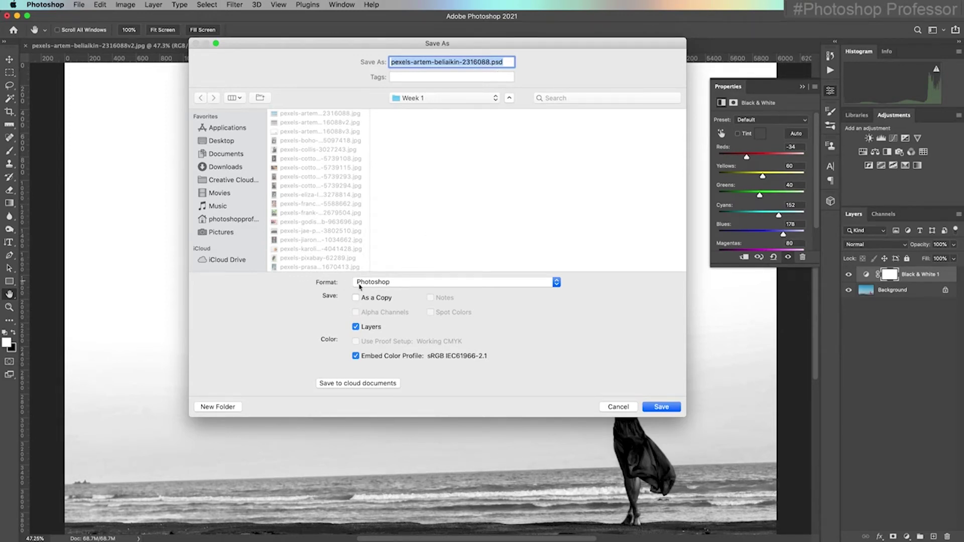
pyautogui.click(557, 283)
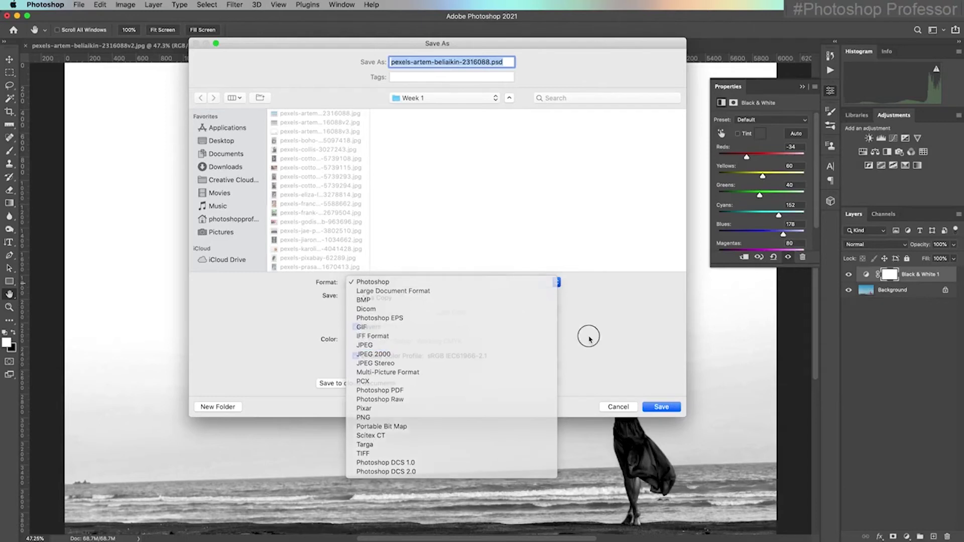
pyautogui.click(586, 338)
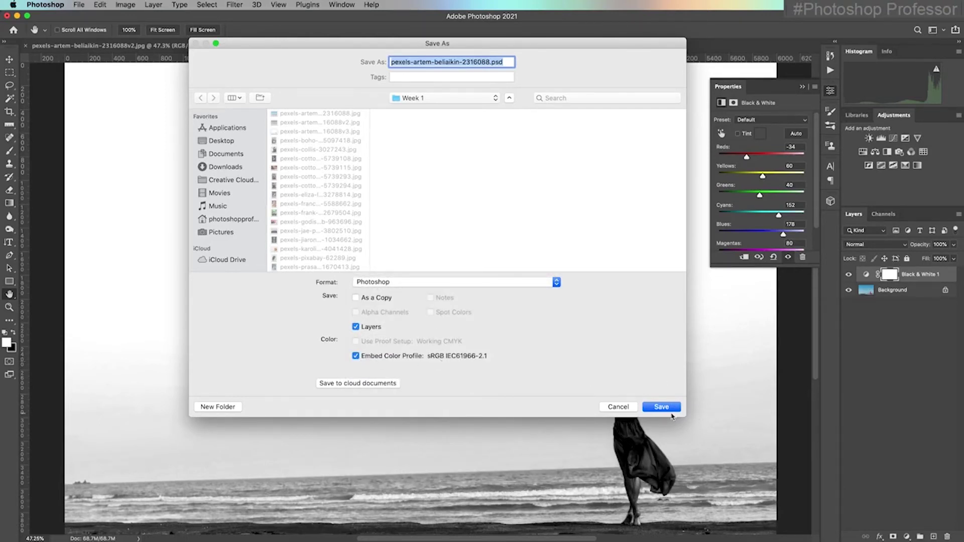
pyautogui.click(670, 410)
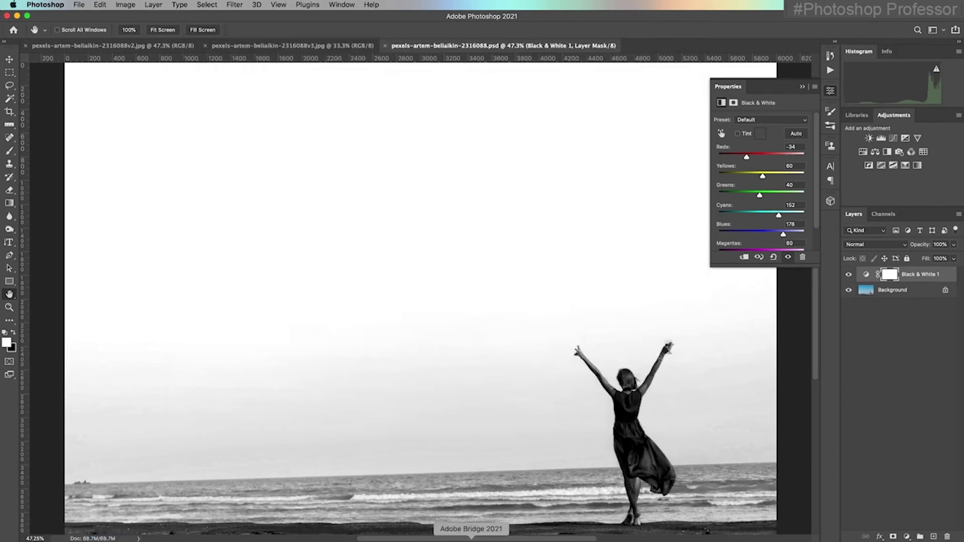
pyautogui.click(477, 538)
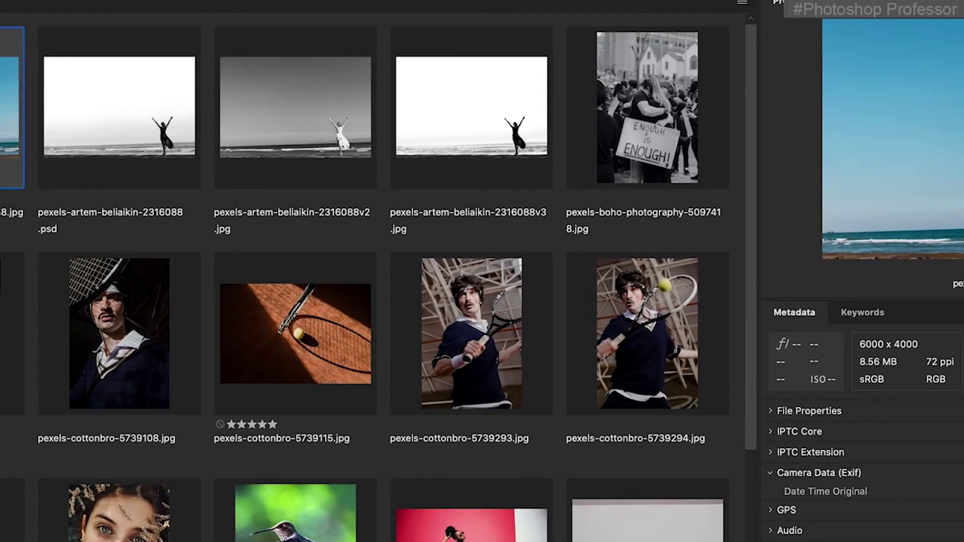
pyautogui.click(490, 126)
pyautogui.moveTo(490, 125)
pyautogui.mouseDown()
pyautogui.moveTo(438, 135)
pyautogui.moveTo(302, 114)
pyautogui.moveTo(263, 135)
pyautogui.mouseUp()
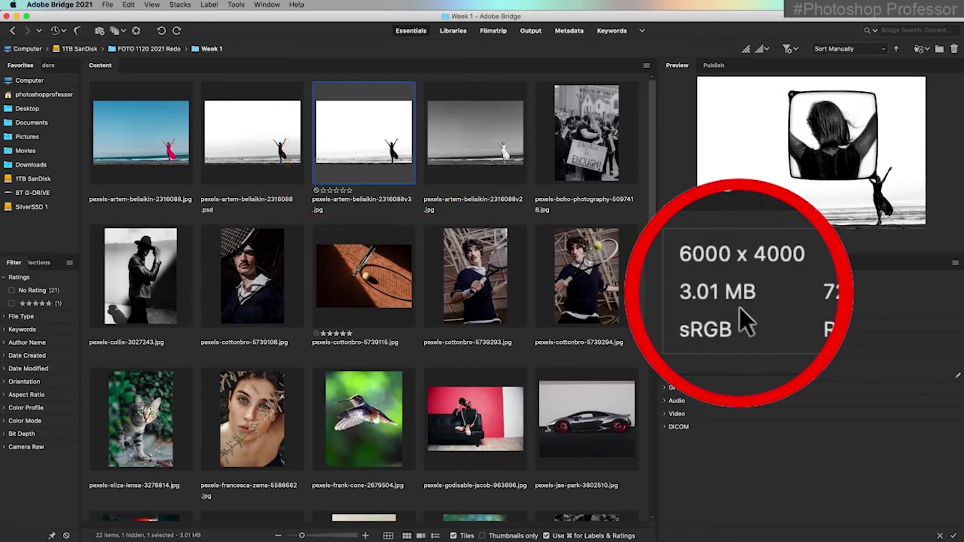
pyautogui.click(256, 157)
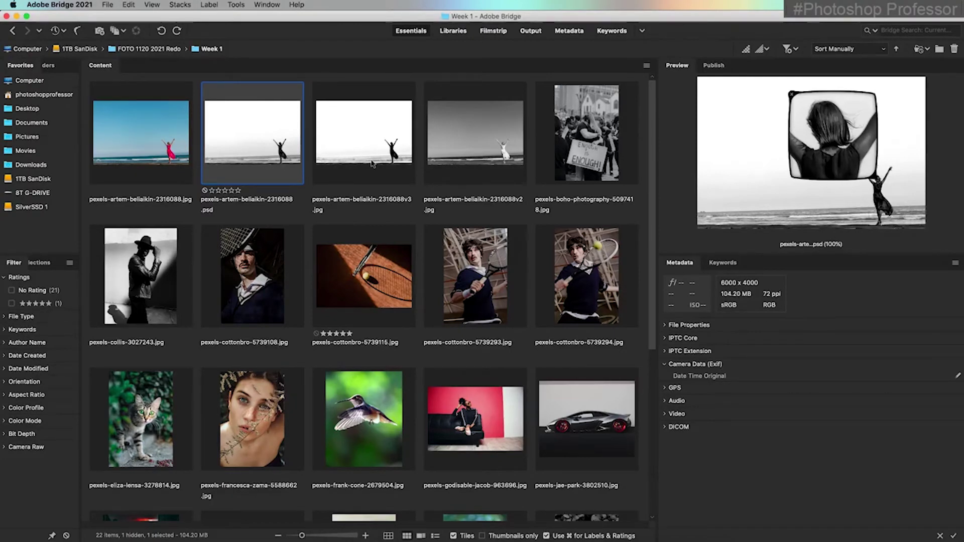
pyautogui.press('super+o')
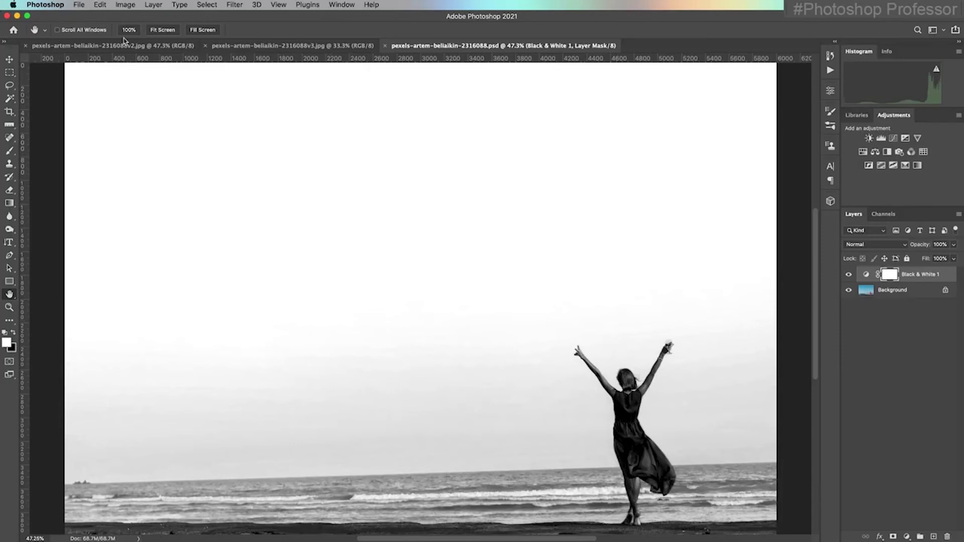
# Bring up the Save As dialog for pexels-artem-beliaikin-2316088.psd.
pyautogui.click(79, 4)
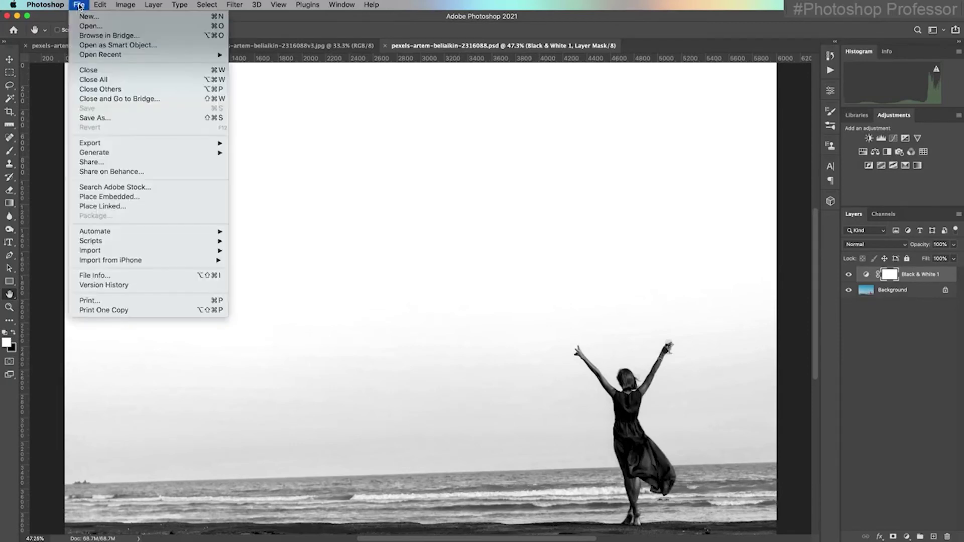
pyautogui.click(120, 119)
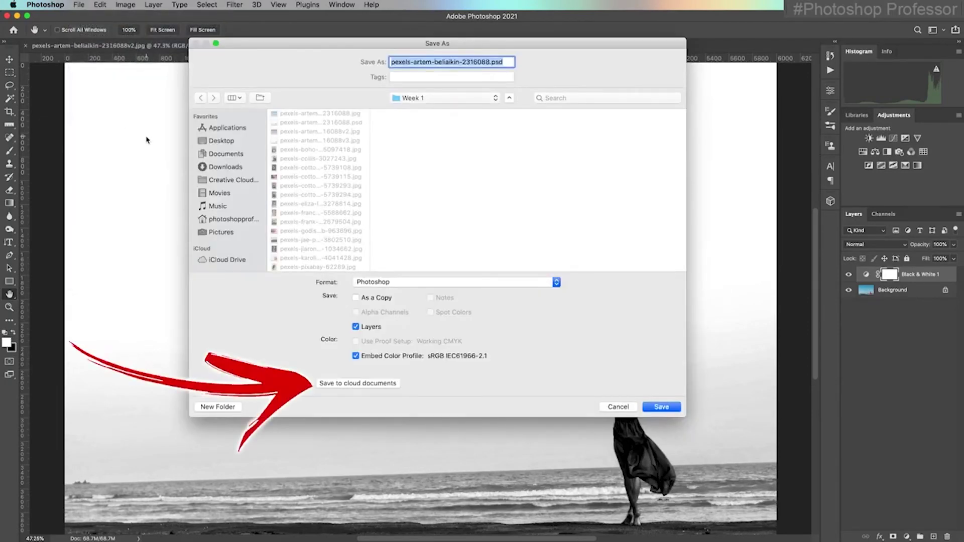